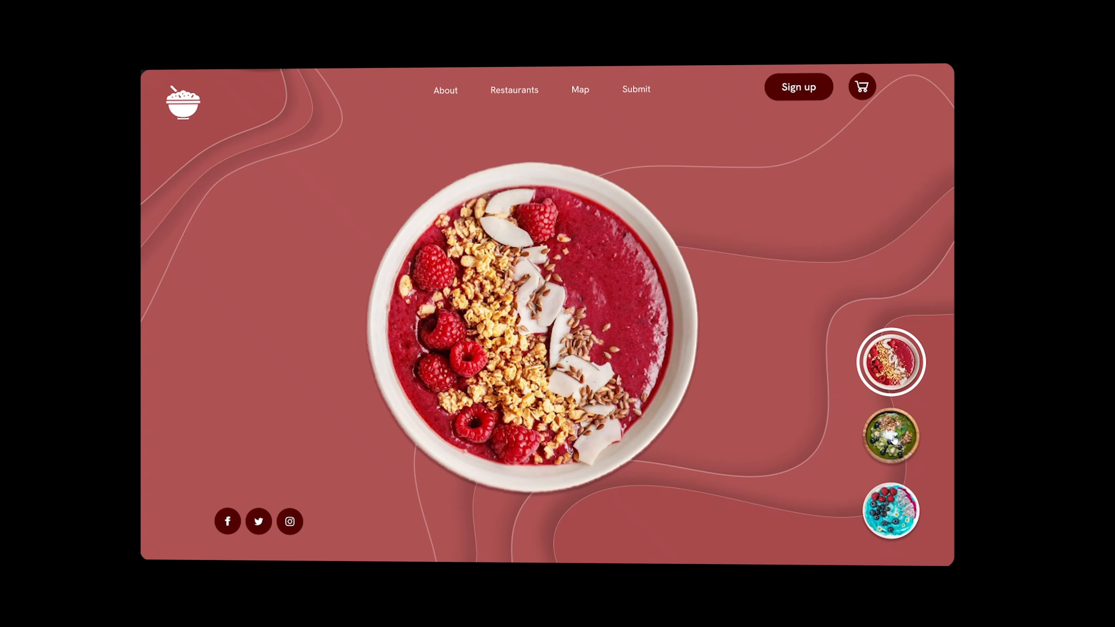
left_click(858, 456)
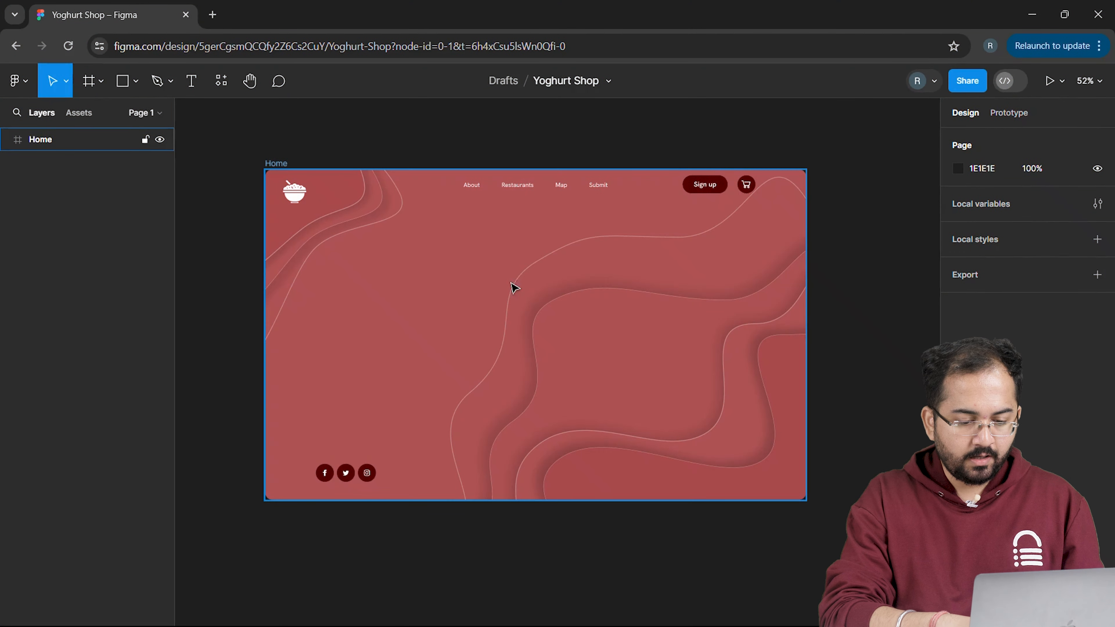
- Draw a 600 × 600 ellipse in the centre of the Home frame
left_click(139, 81)
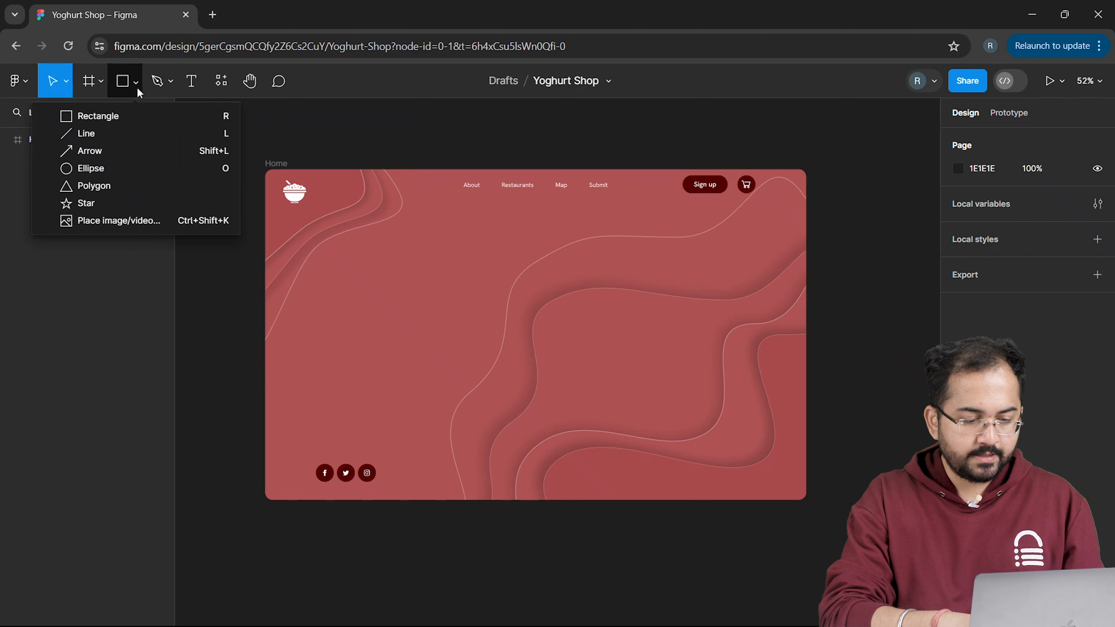
left_click(115, 169)
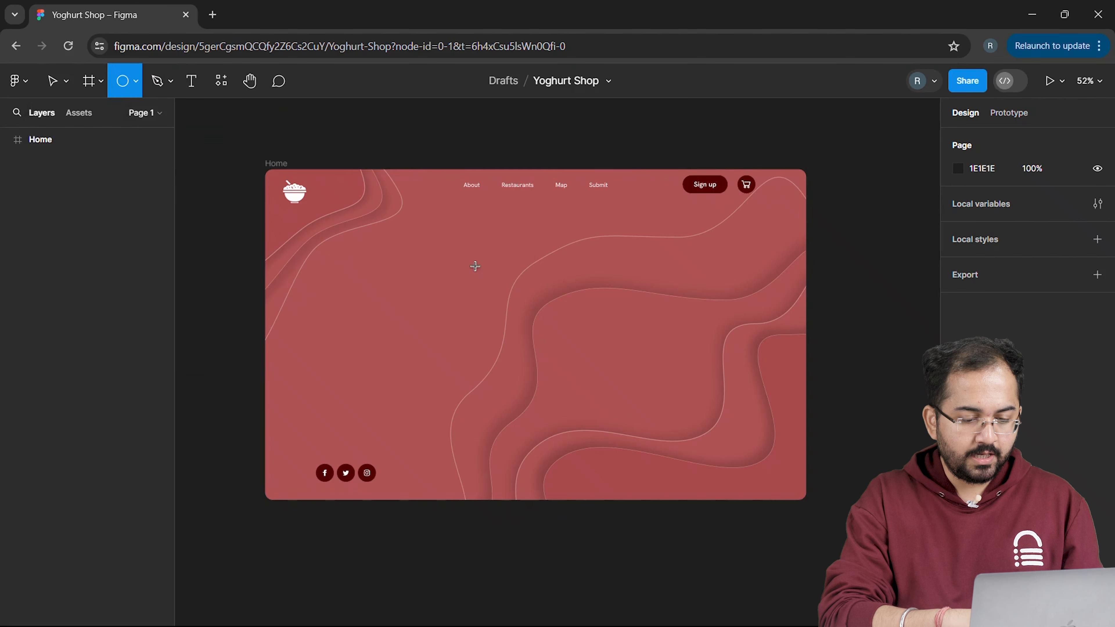
left_click_drag(475, 267, 697, 489)
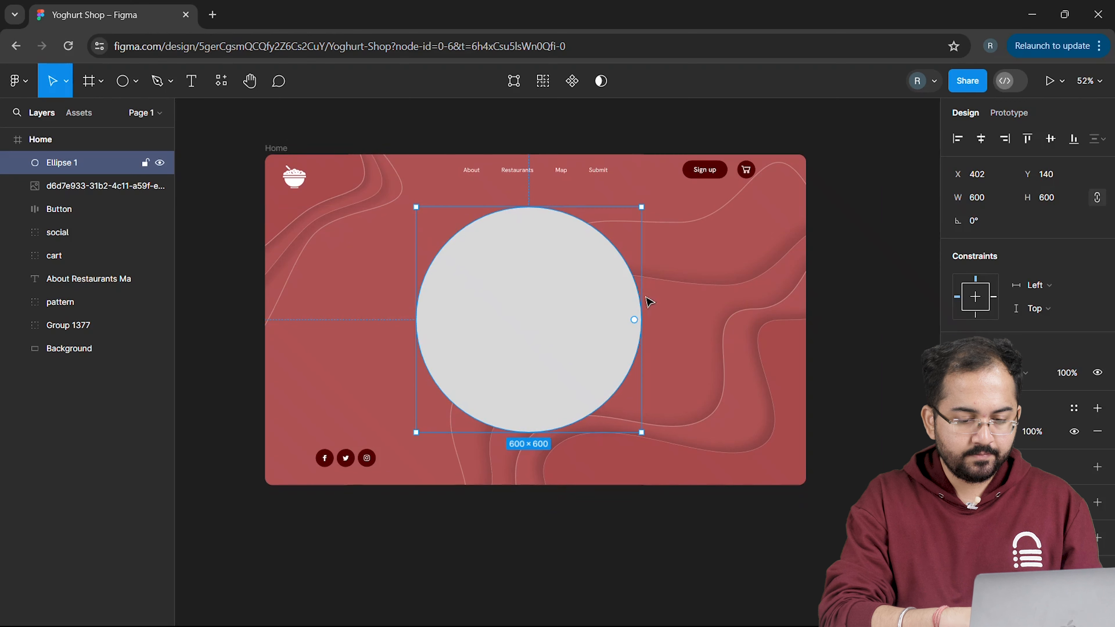
left_click(861, 295)
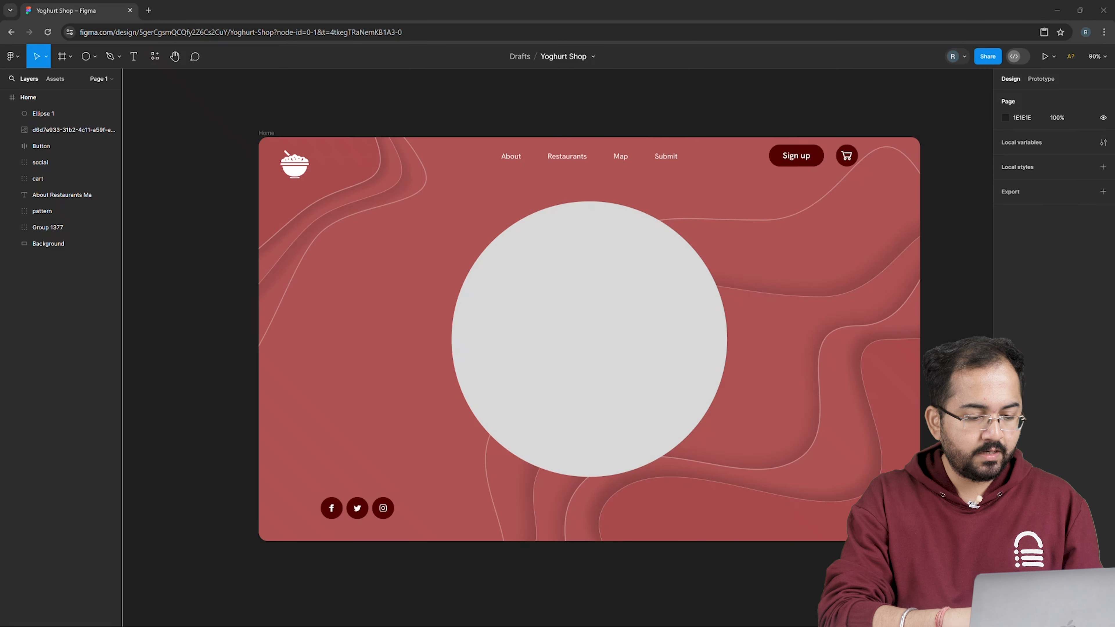
- Group all layers of the Home frame except Ellipse 1, from the logo image down to Background
scroll(590, 324, "down", 1)
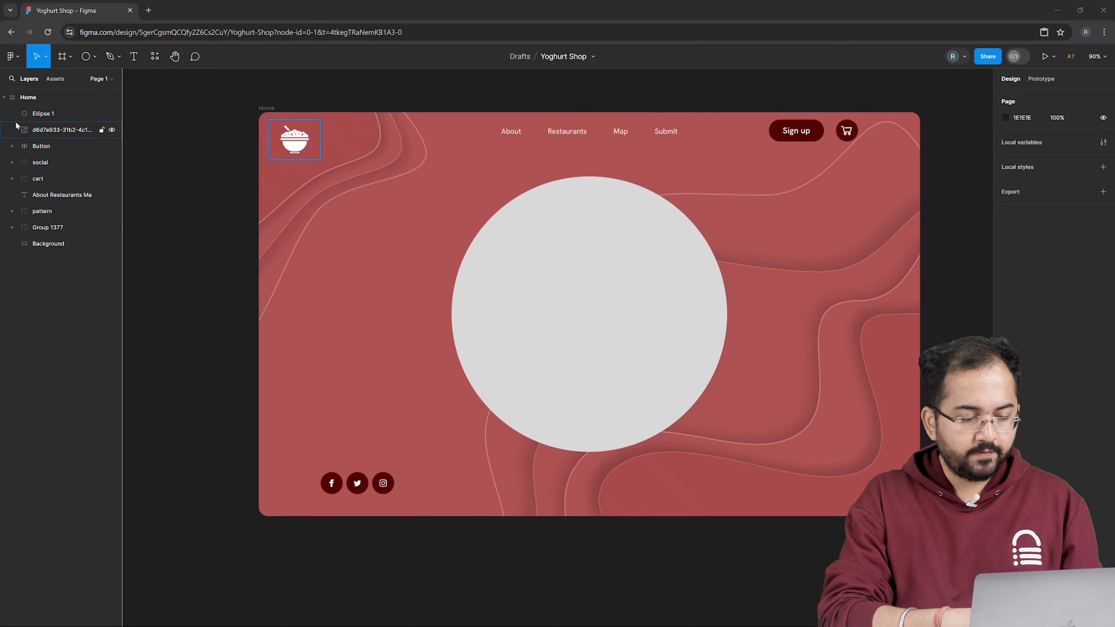
left_click(33, 131, "ctrl")
left_click(39, 146, "ctrl")
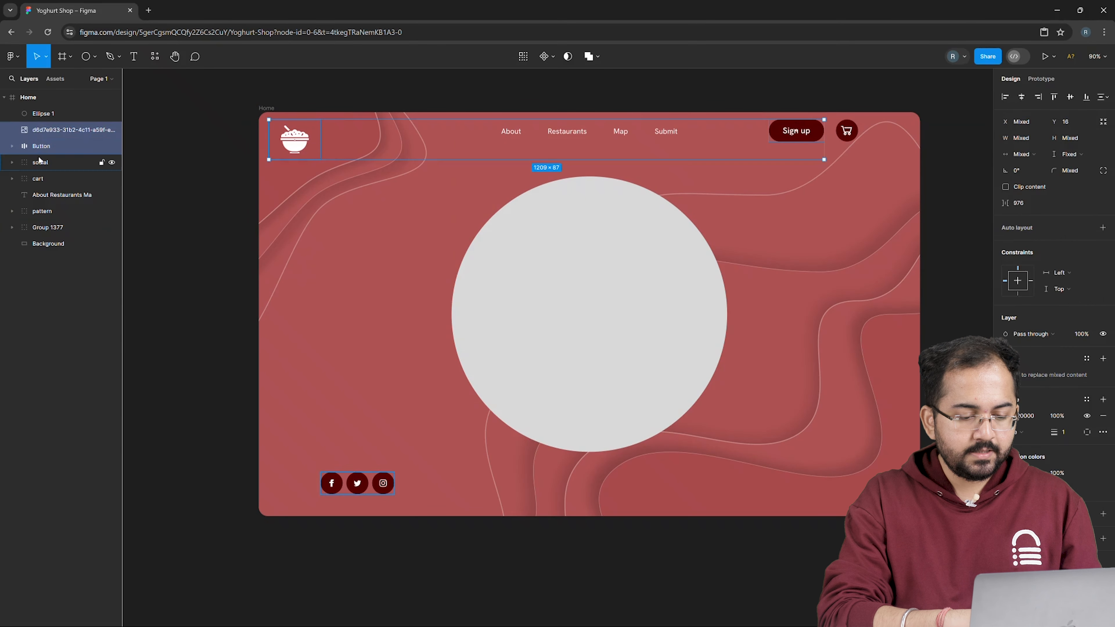
left_click(39, 163, "ctrl")
left_click(38, 179, "ctrl")
left_click(40, 195, "ctrl")
left_click(42, 212, "ctrl")
left_click(43, 228, "ctrl")
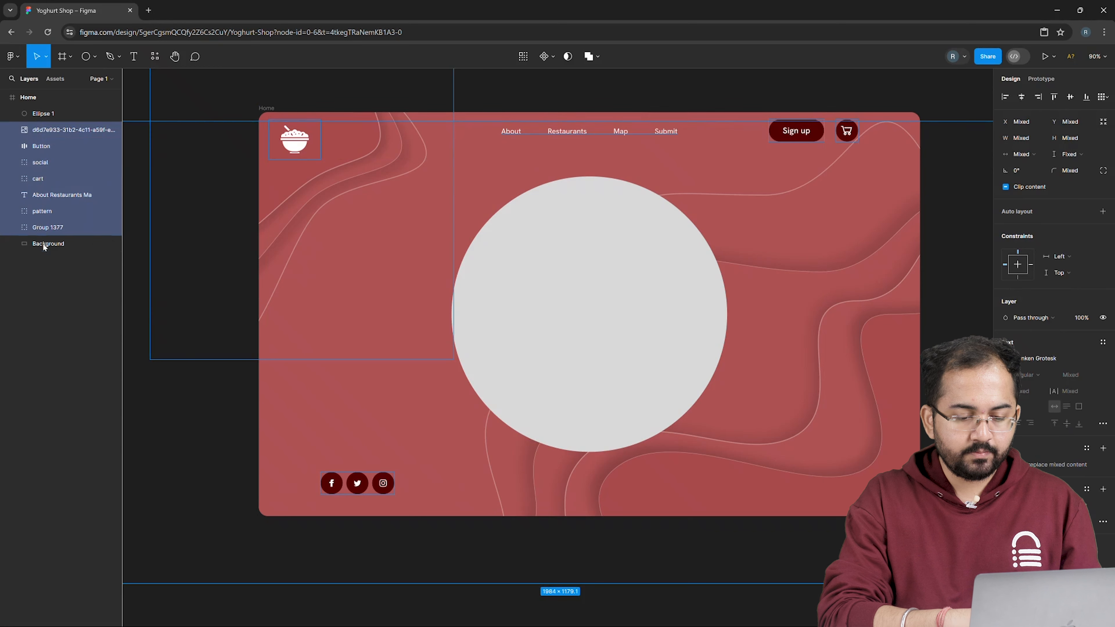
left_click(44, 244, "ctrl")
right_click(58, 190)
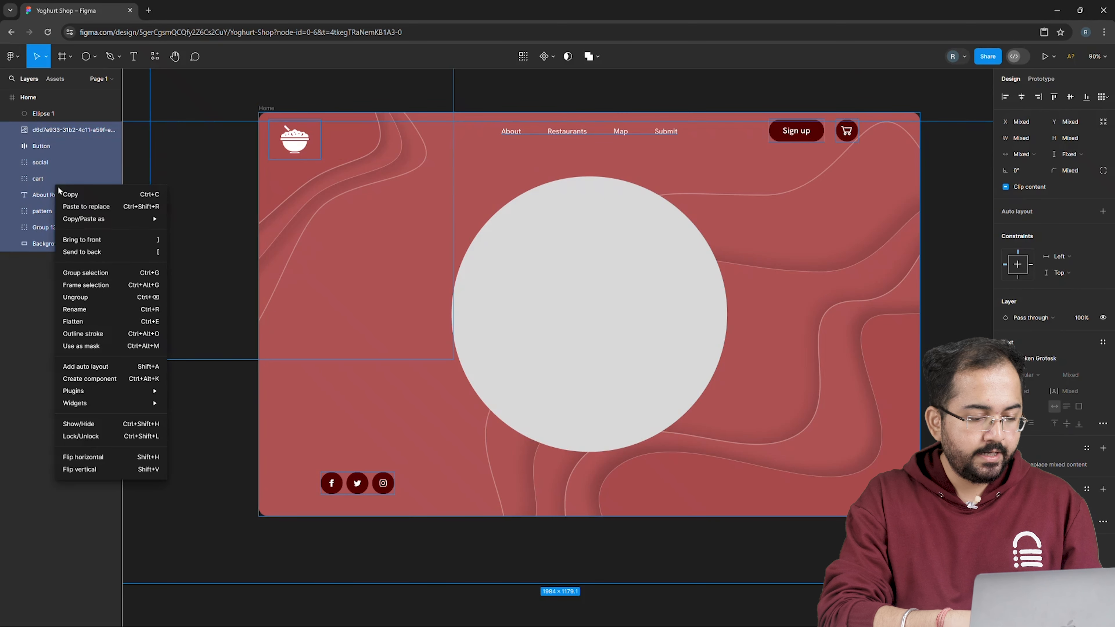
left_click(92, 274)
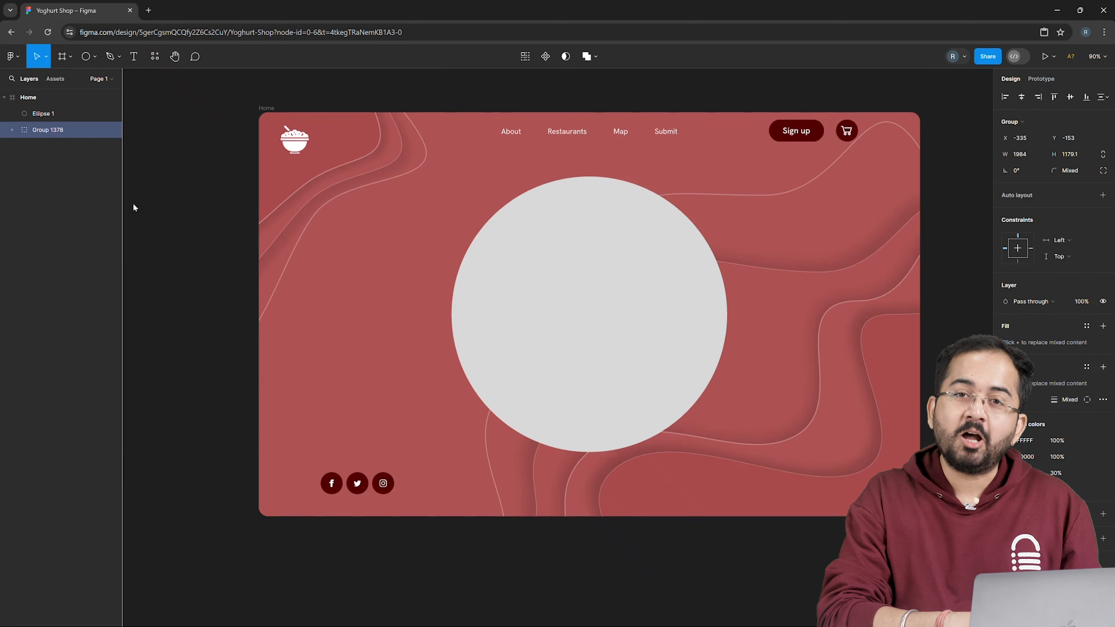
- Move the grey circle out of the Home frame onto the empty canvas to its right
left_click(636, 308)
scroll(635, 308, "down", 5)
scroll(635, 309, "right", 1)
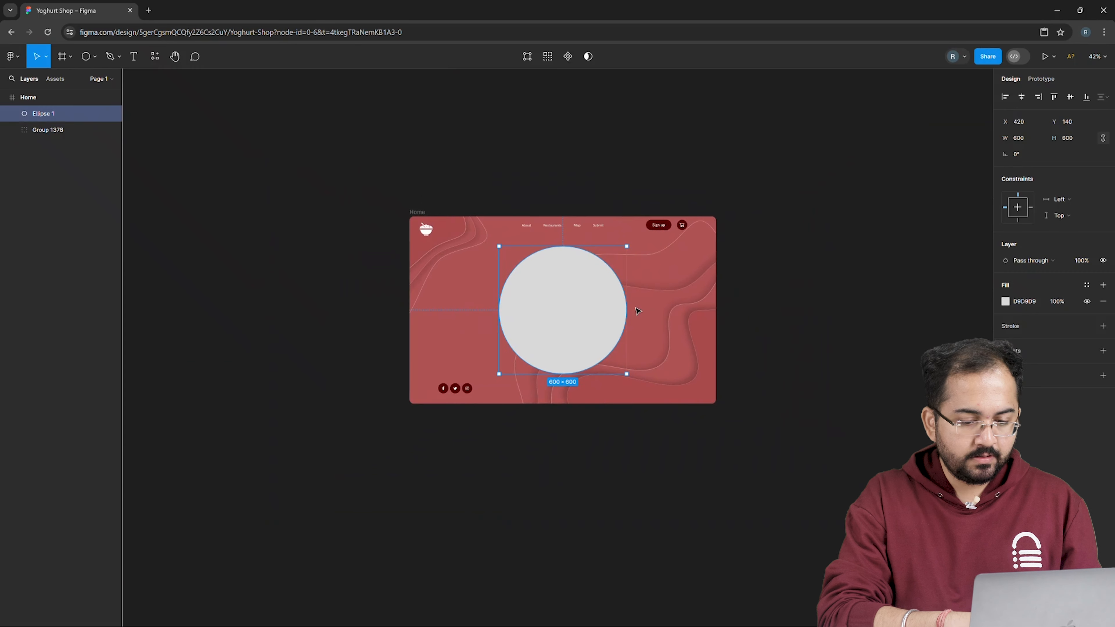
left_click_drag(535, 292, 818, 291)
scroll(816, 294, "right", 3)
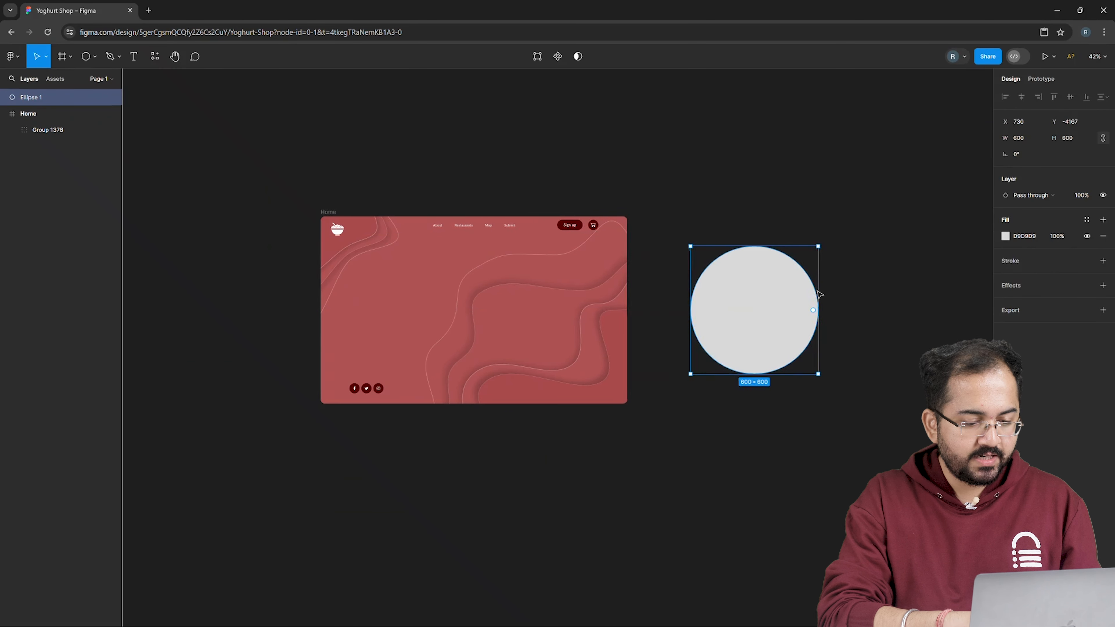
left_click_drag(686, 296, 742, 279)
- Import the three smoothie bowl images from the file manager onto the canvas beside the Home frame
key("super+e")
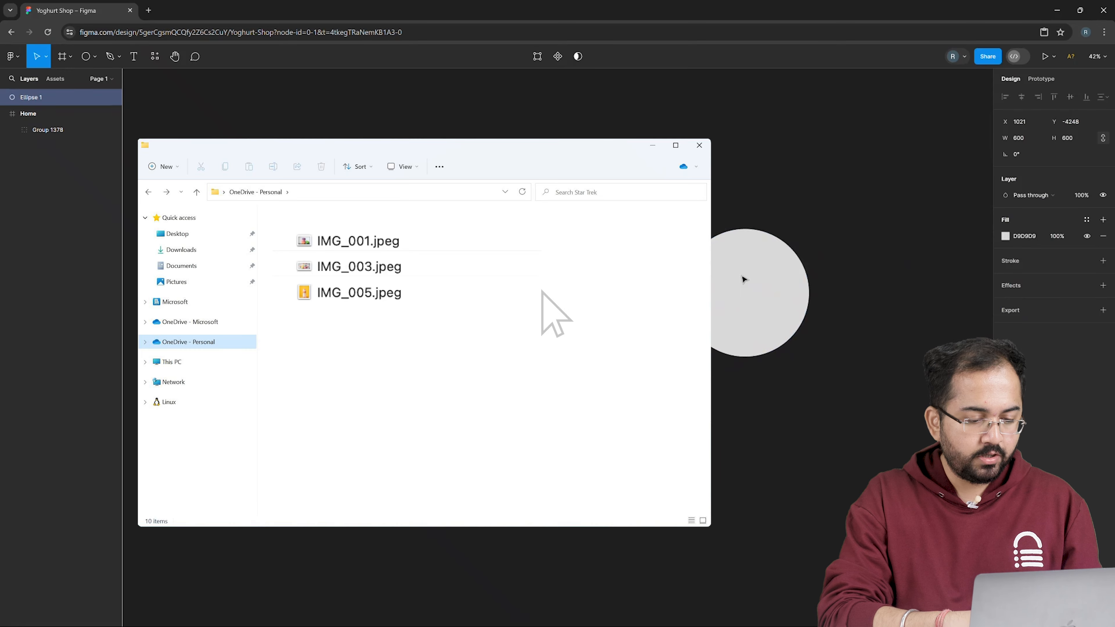
left_click_drag(542, 292, 636, 490)
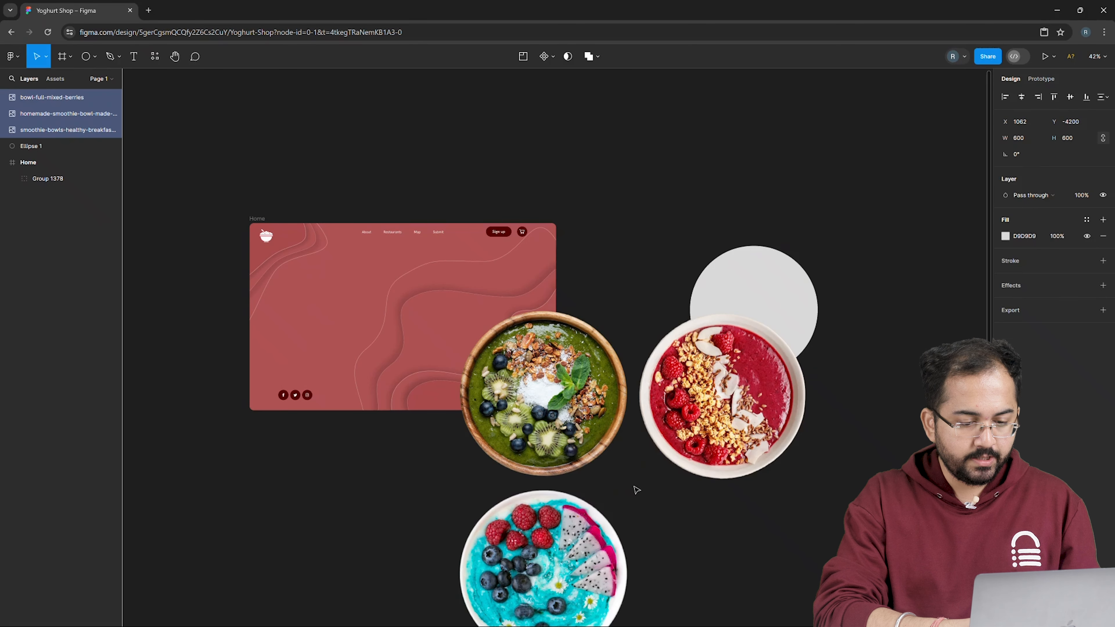
scroll(751, 411, "up", 3)
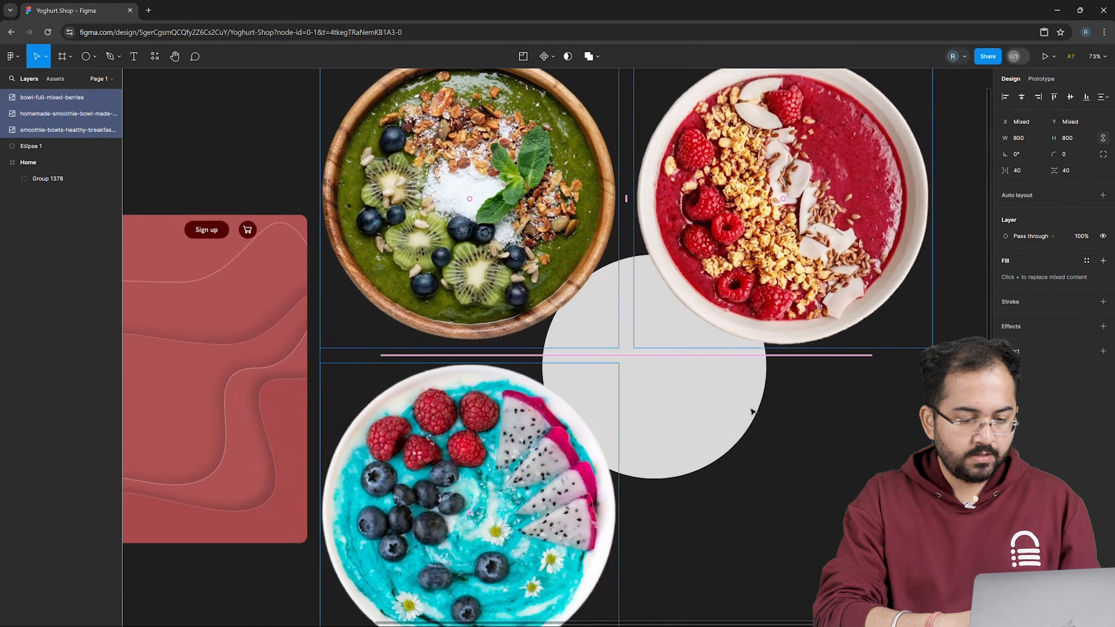
- Set the size of all three bowl images together to 600 × 600
left_click(755, 246)
left_click(595, 231, "shift")
left_click(579, 411, "shift")
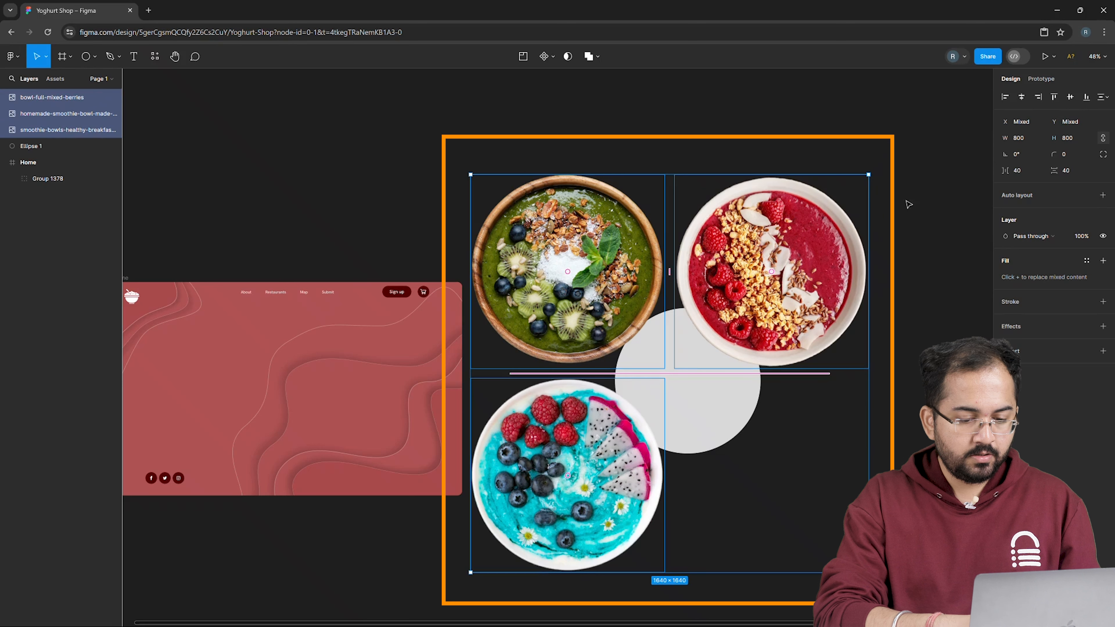
left_click(1020, 139)
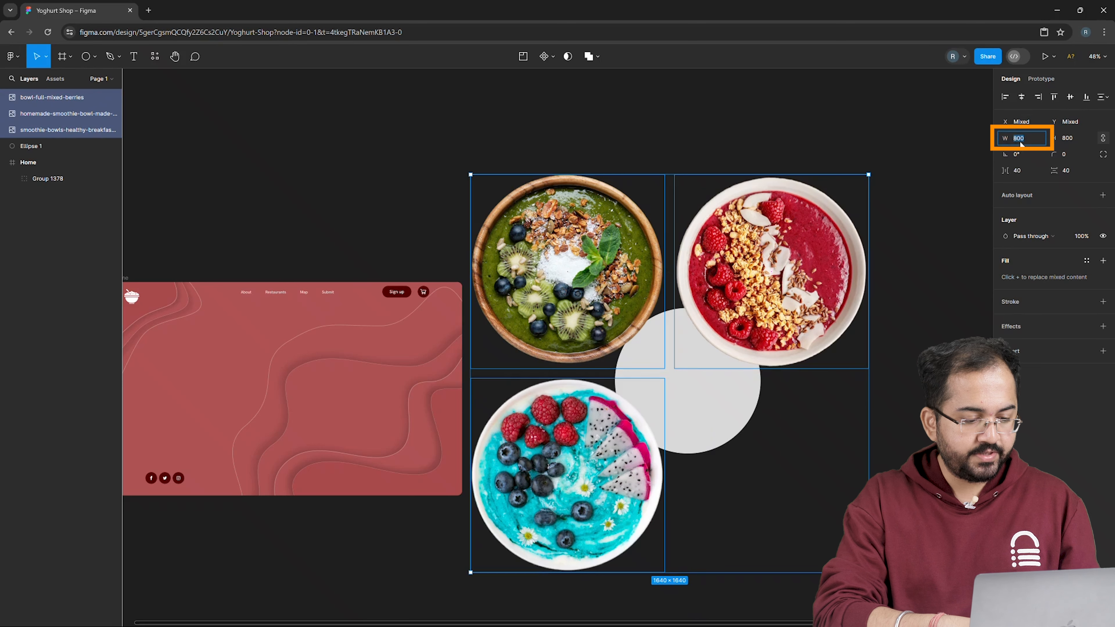
key("Return")
- Stack the bowls in a column right of the Home frame, with red first, green below it and blue last
left_click_drag(747, 247, 783, 140)
left_click_drag(543, 247, 783, 291)
left_click_drag(543, 451, 791, 452)
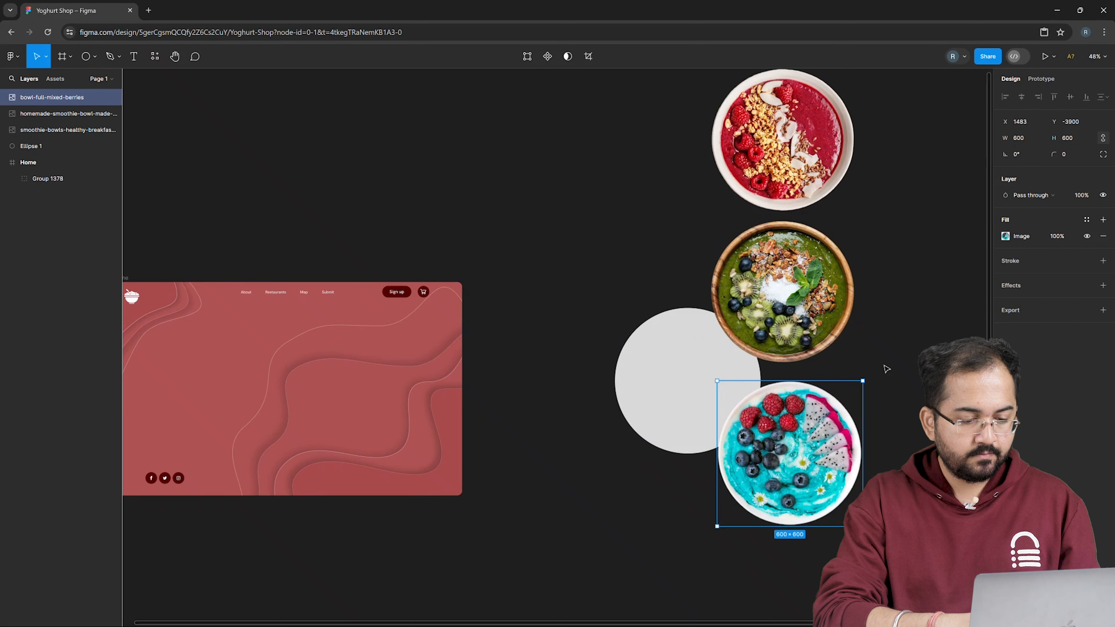
left_click_drag(886, 368, 927, 448)
- Move the grey circle above the Home frame and enlarge it to 900 × 900
left_click(704, 448)
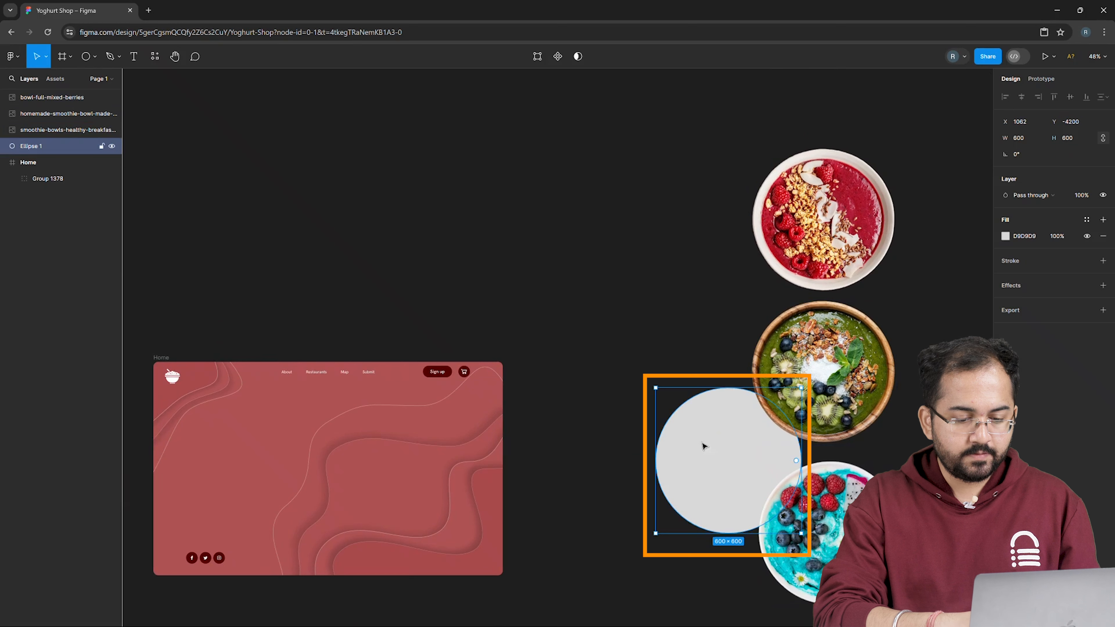
left_click_drag(702, 436, 485, 139)
scroll(505, 261, "up", 5)
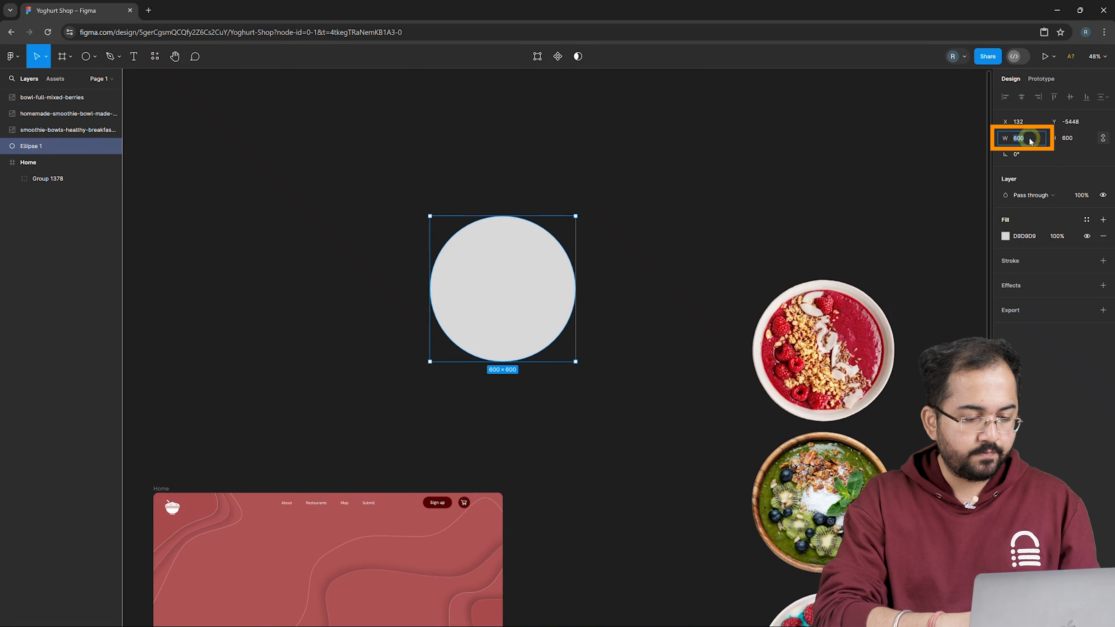
key("Return")
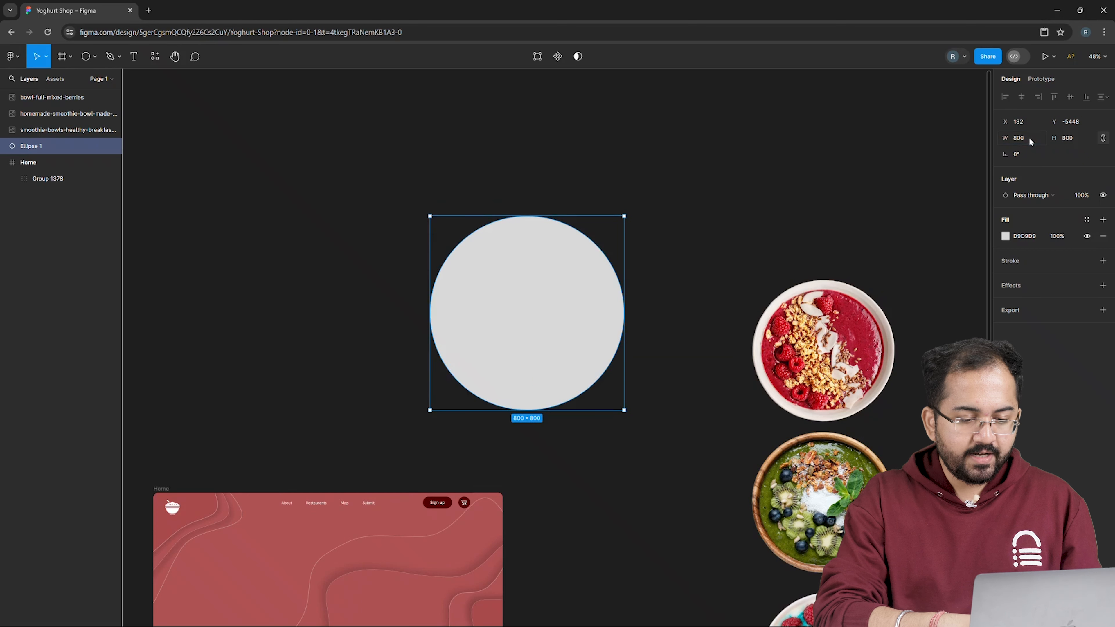
left_click(684, 239)
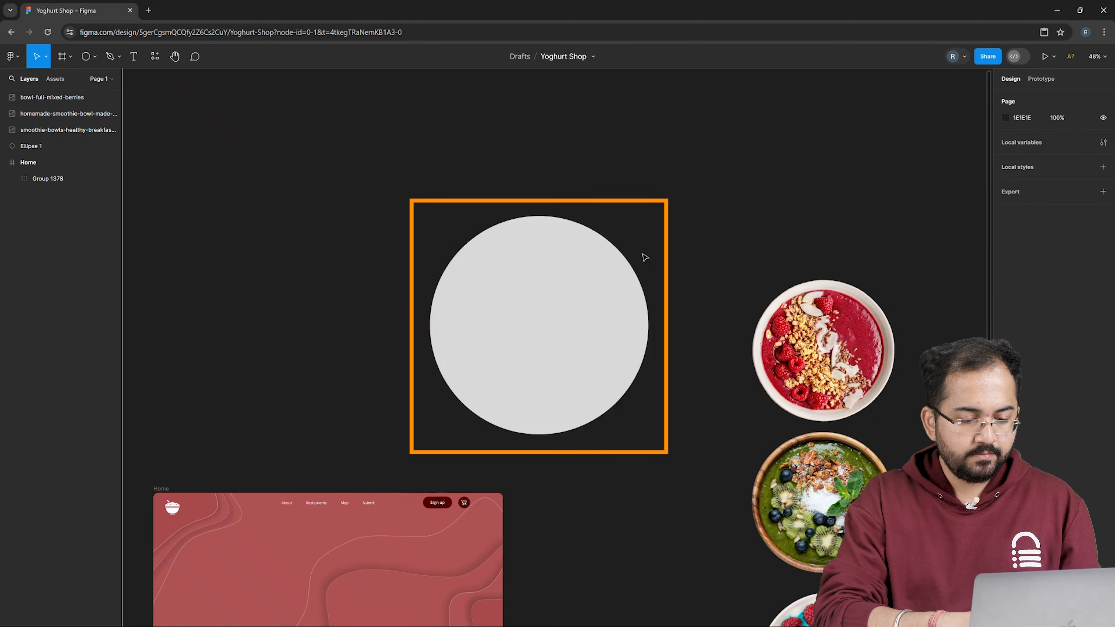
- Arrange the bowls around the circle's edge: red at its bottom centre, green at its upper right and blue at its upper left
left_click_drag(816, 343, 527, 373)
left_click_drag(832, 495, 655, 188)
left_click_drag(534, 375, 534, 395)
left_click_drag(812, 615, 404, 148)
left_click(645, 198)
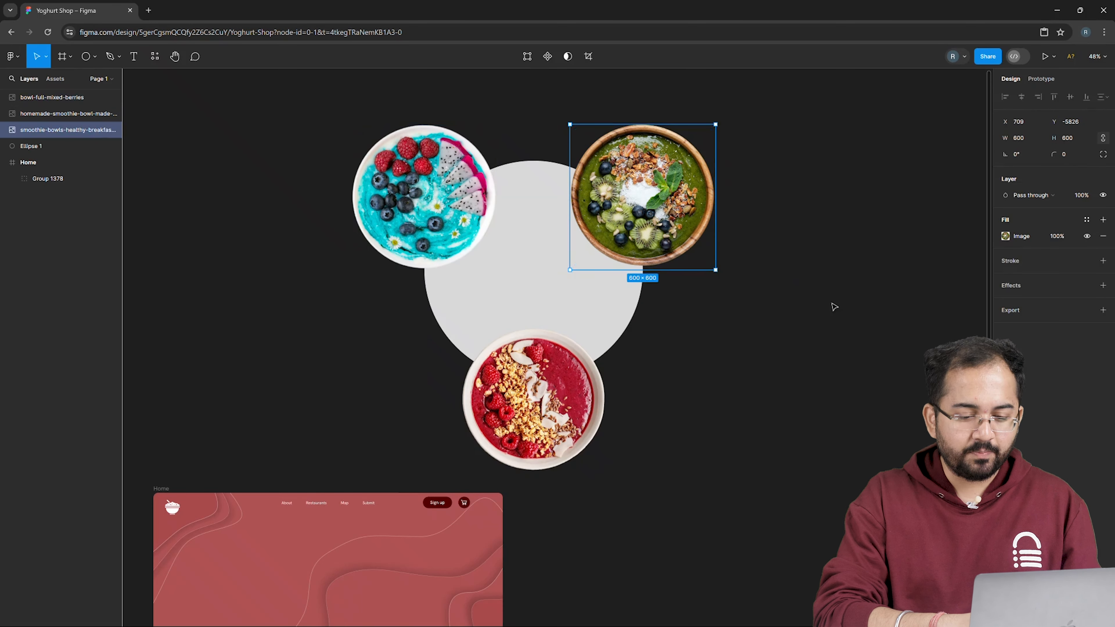
left_click(815, 305)
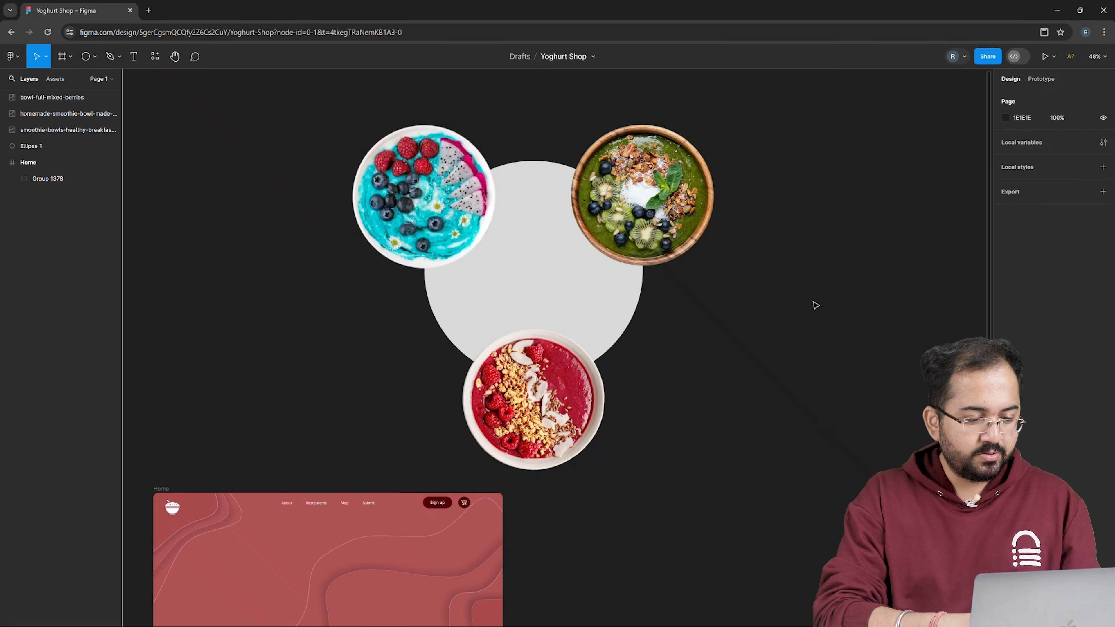
- Set the fill opacity of the large circle to 0%
left_click(548, 299)
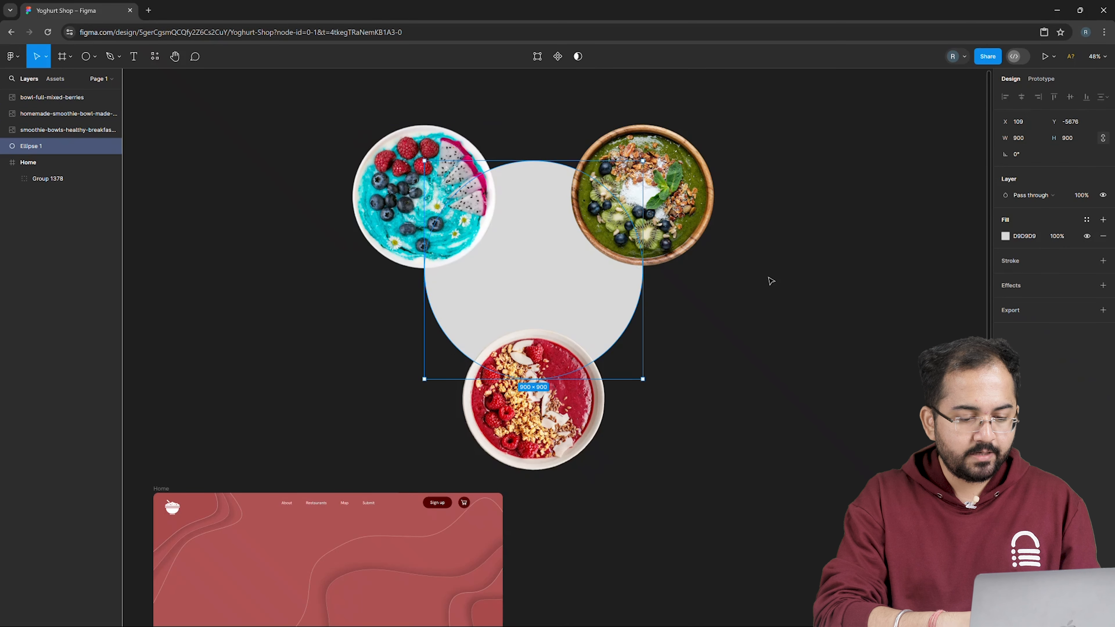
left_click(1059, 240)
type("0")
key("Return")
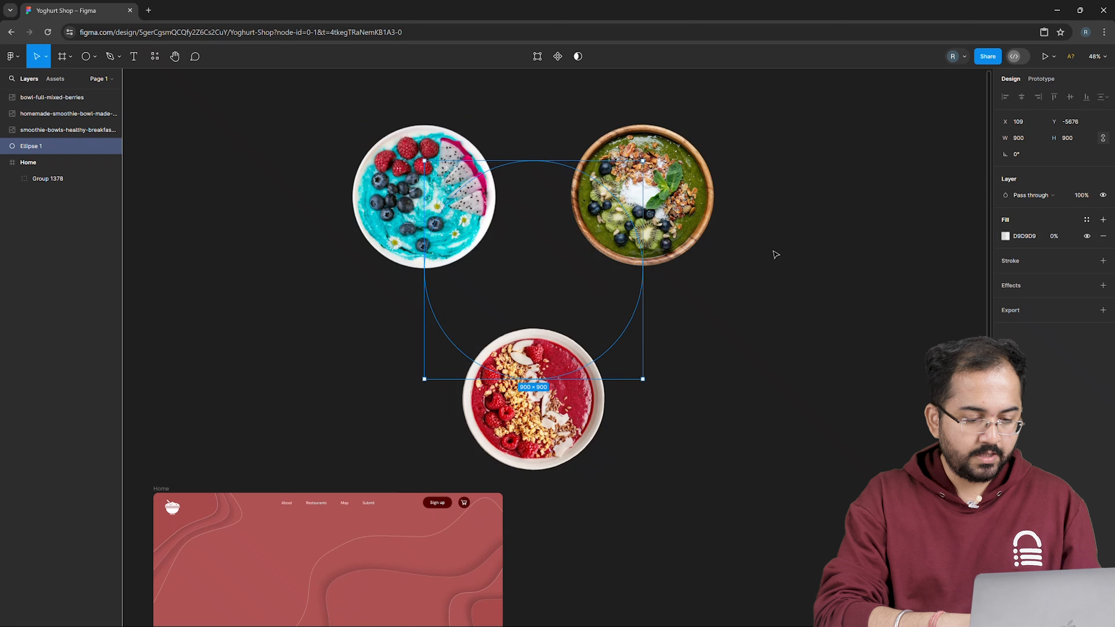
left_click(739, 259)
- Group the three bowl images together with the transparent circle
left_click_drag(804, 149, 397, 391)
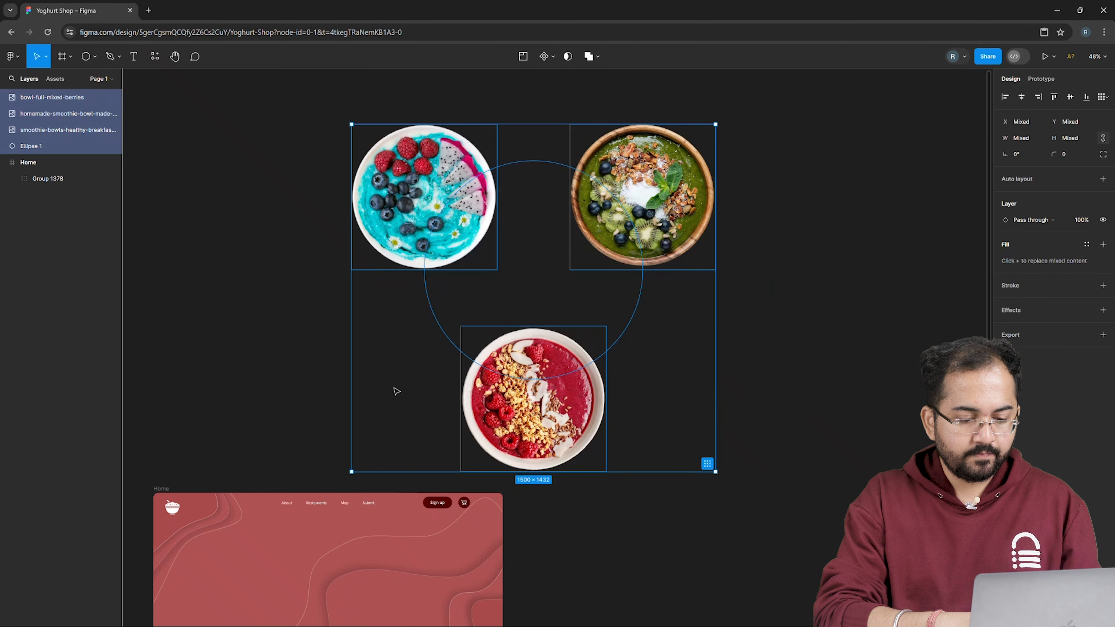
right_click(533, 291)
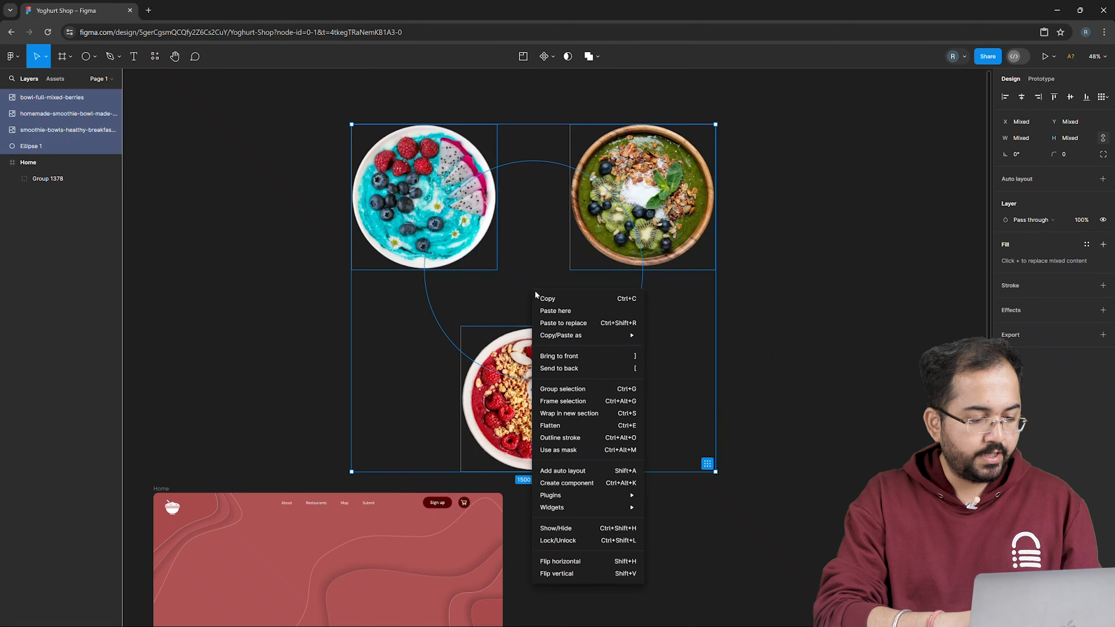
left_click(562, 388)
- Move the bowl group into the Home frame so that the red bowl sits in the frame's centre
left_click_drag(554, 292, 349, 510)
scroll(544, 409, "down", 5)
scroll(546, 410, "down", 1)
scroll(545, 410, "up", 2)
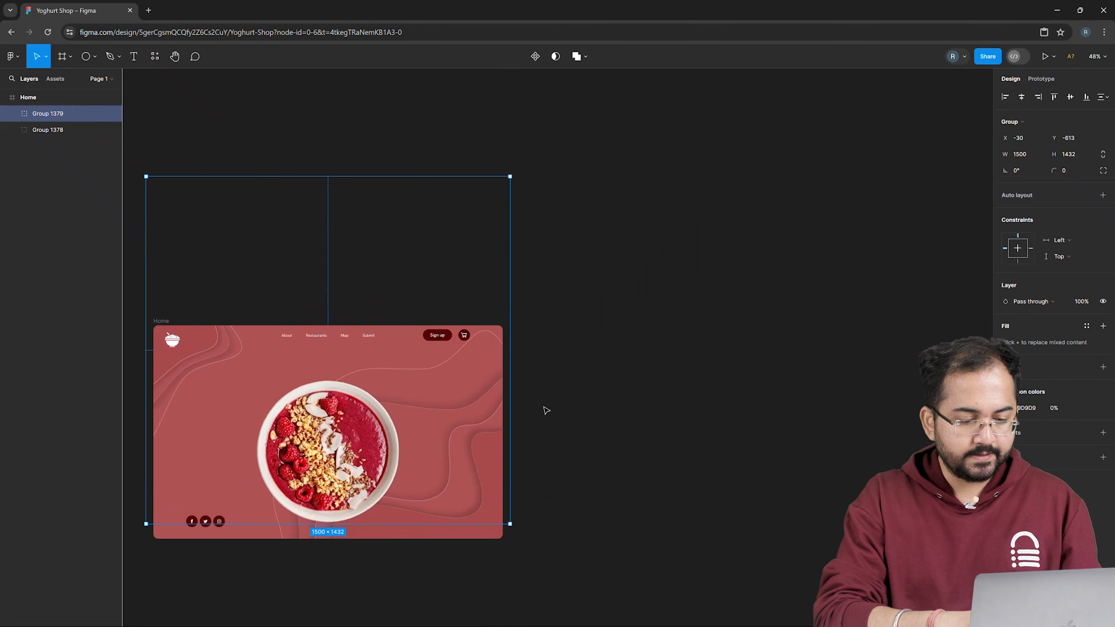
left_click_drag(317, 429, 317, 412)
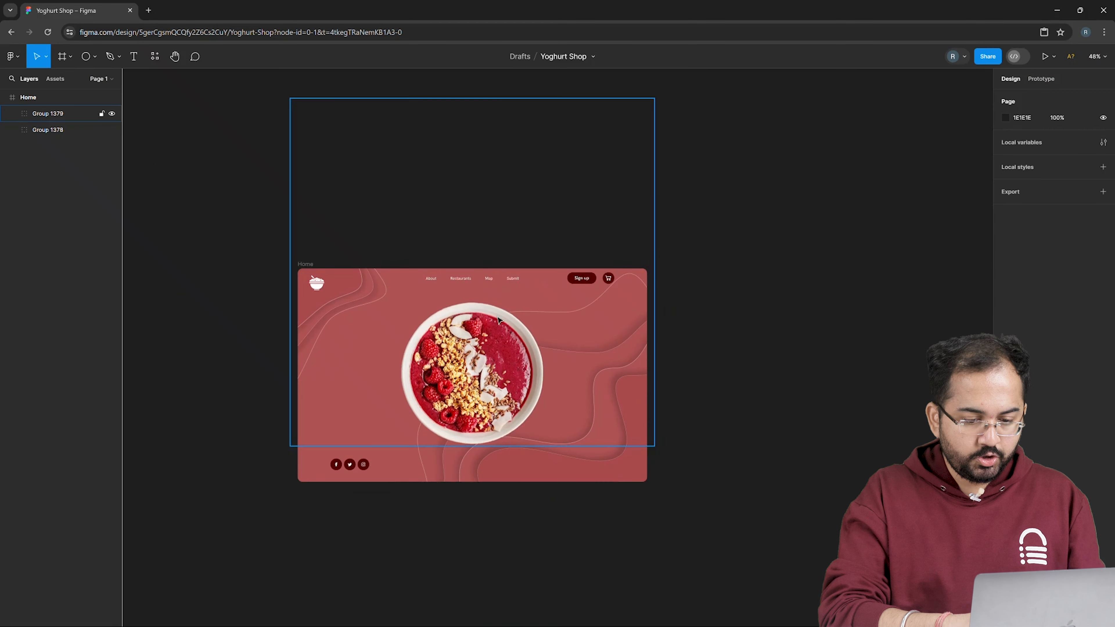
left_click_drag(468, 351, 466, 346)
- Copy the Home frame and place the duplicate to the right of the original
left_click(304, 264)
right_click(304, 264)
left_click(318, 269)
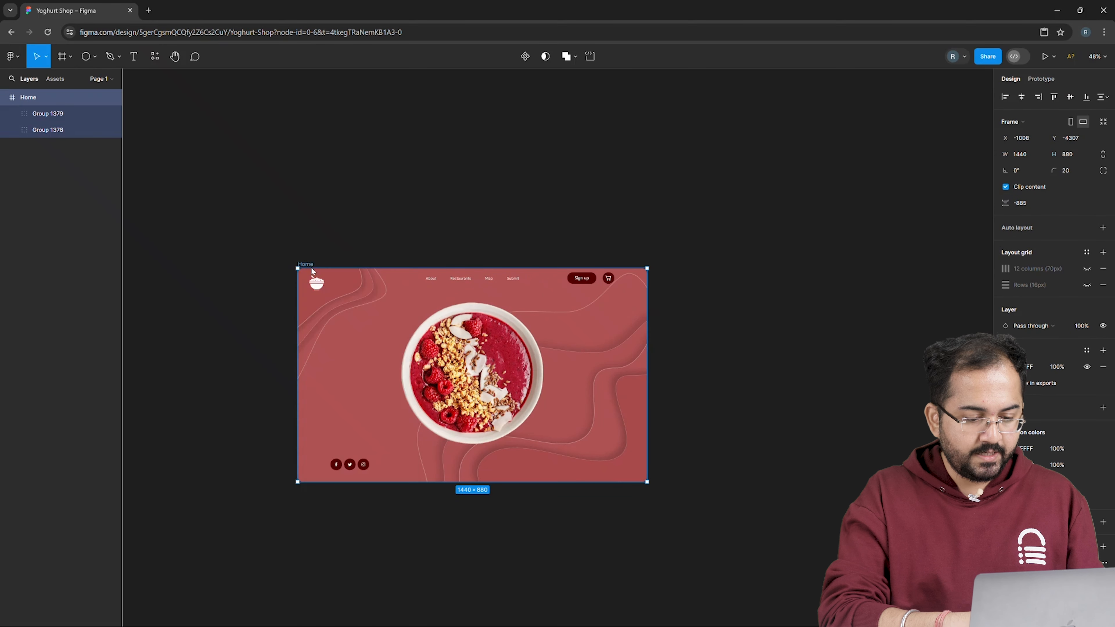
scroll(319, 268, "down", 1)
scroll(319, 268, "right", 9)
right_click(351, 273)
left_click(366, 277)
left_click_drag(365, 270, 326, 257)
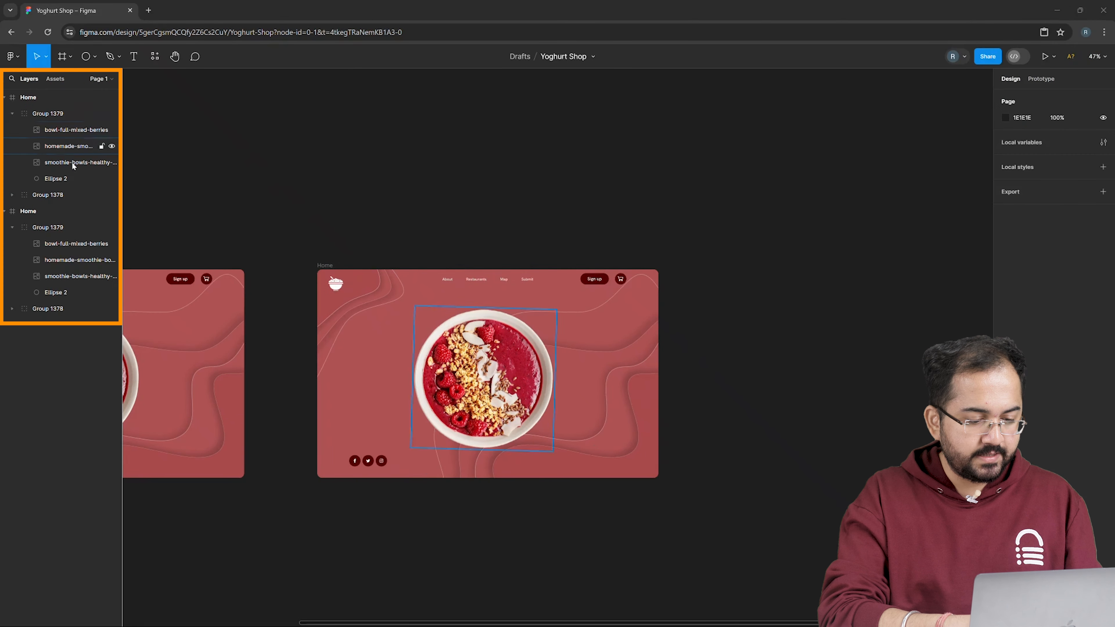
- Rename the original frame Home - 1 and the duplicate frame Home - 2
left_click(42, 211)
double_click(42, 211)
type("- 1")
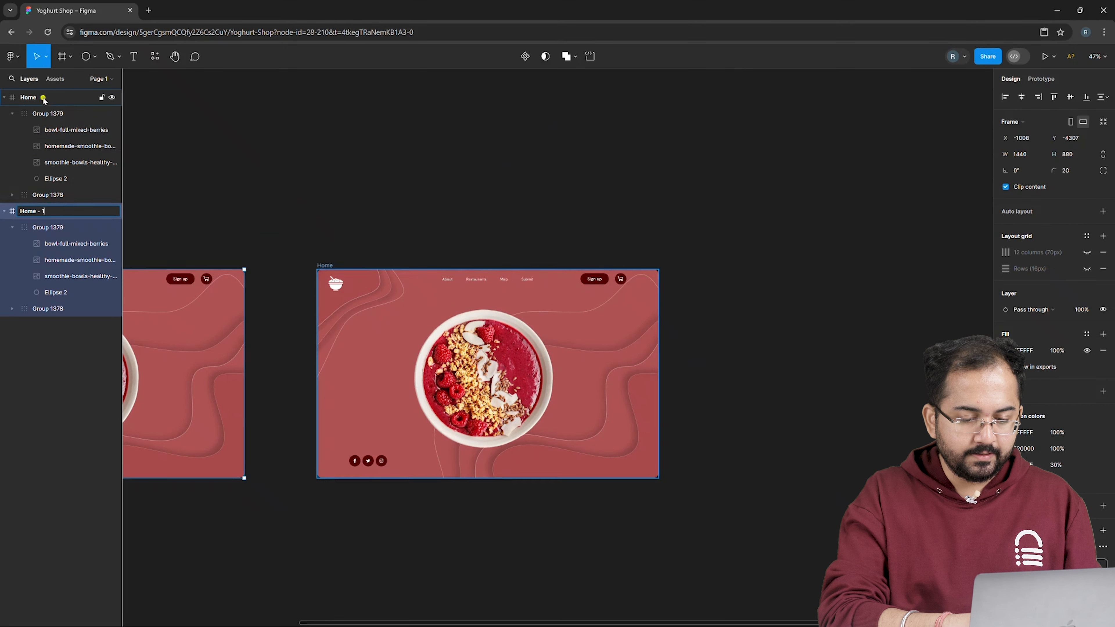
double_click(43, 97)
type("- 2")
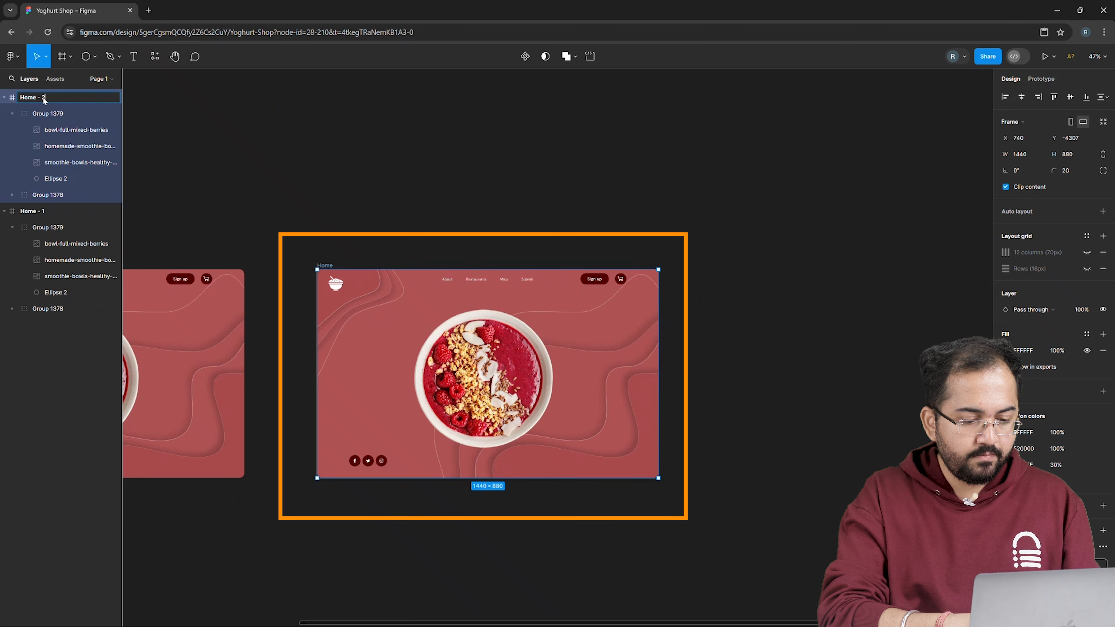
left_click(272, 210)
left_click(329, 265)
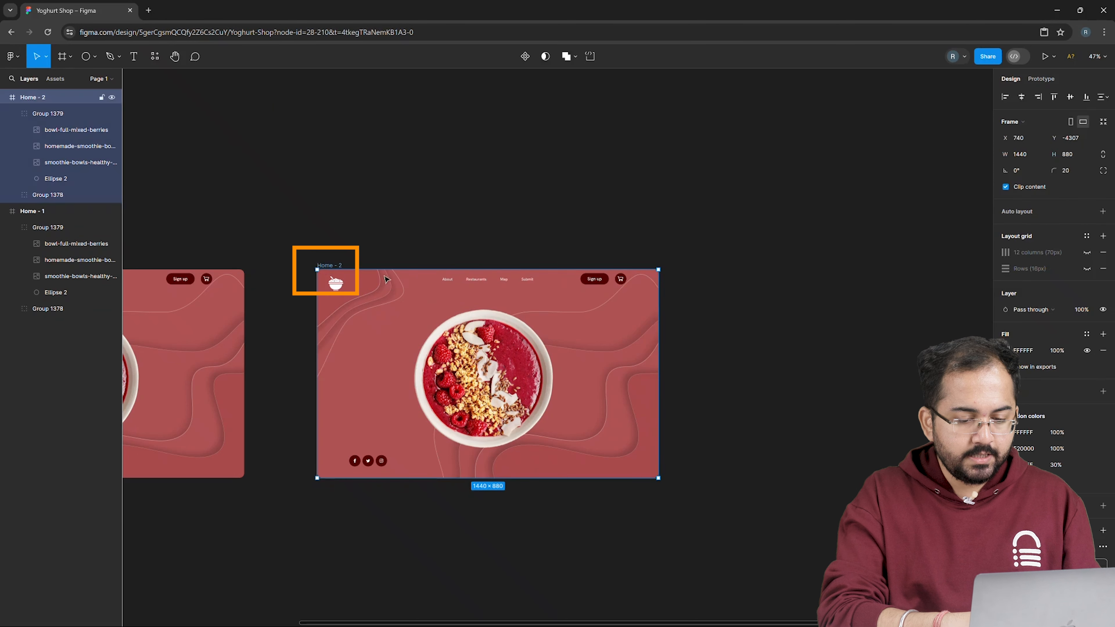
- Recolour the Home - 2 background pattern and buttons from red to matching shades of green through the frame's selection colours
left_click(1004, 448)
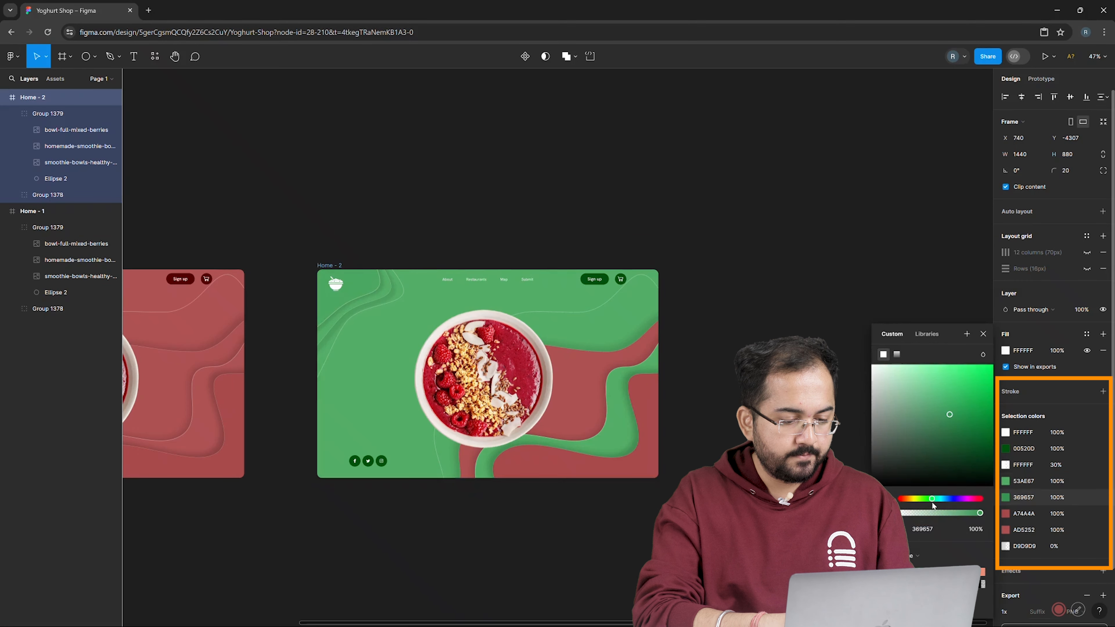
left_click_drag(932, 503, 933, 503)
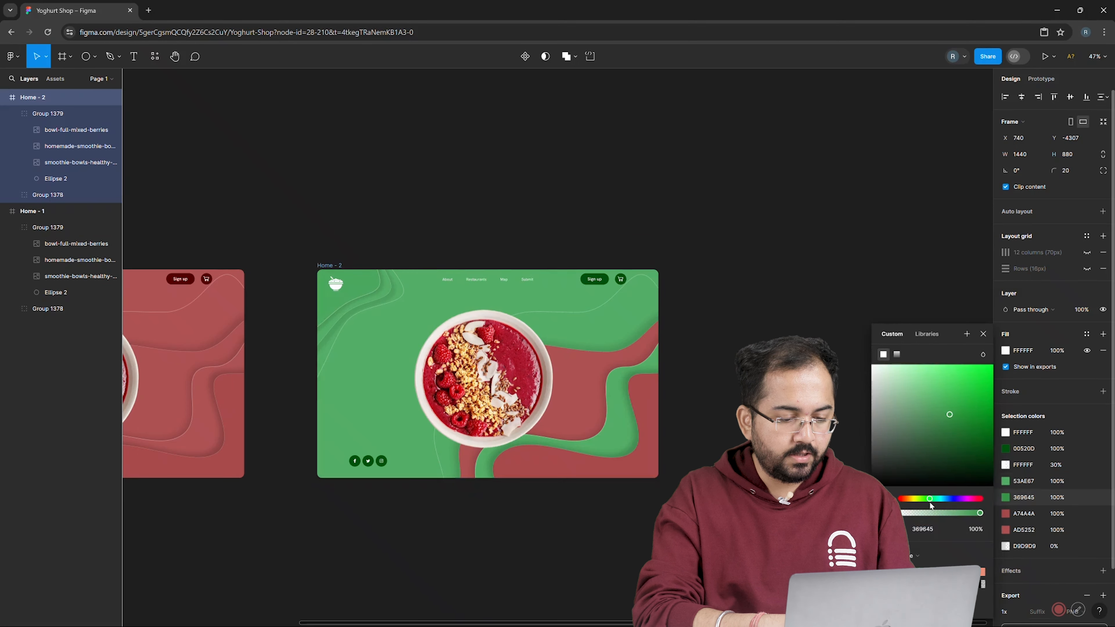
left_click(1005, 514)
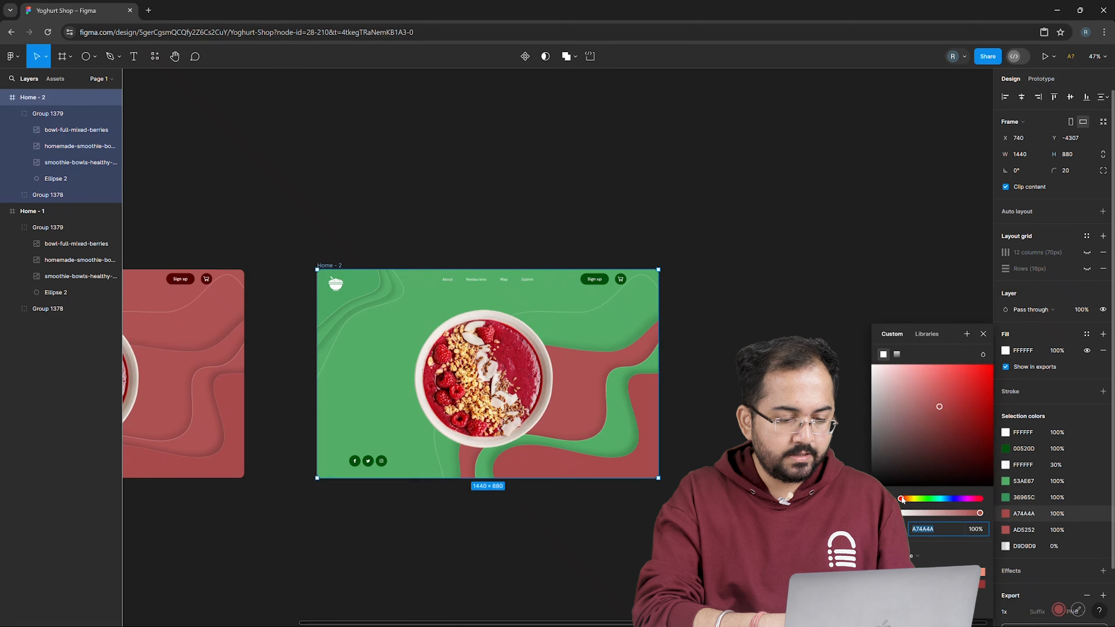
left_click_drag(901, 501, 931, 499)
left_click(1005, 531)
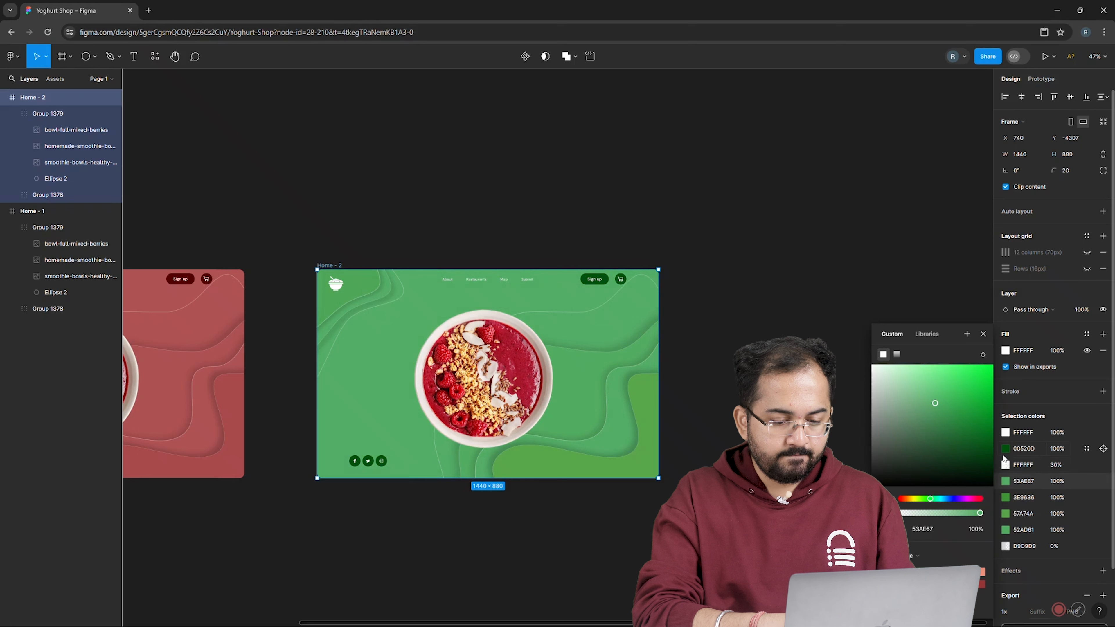
left_click(801, 462)
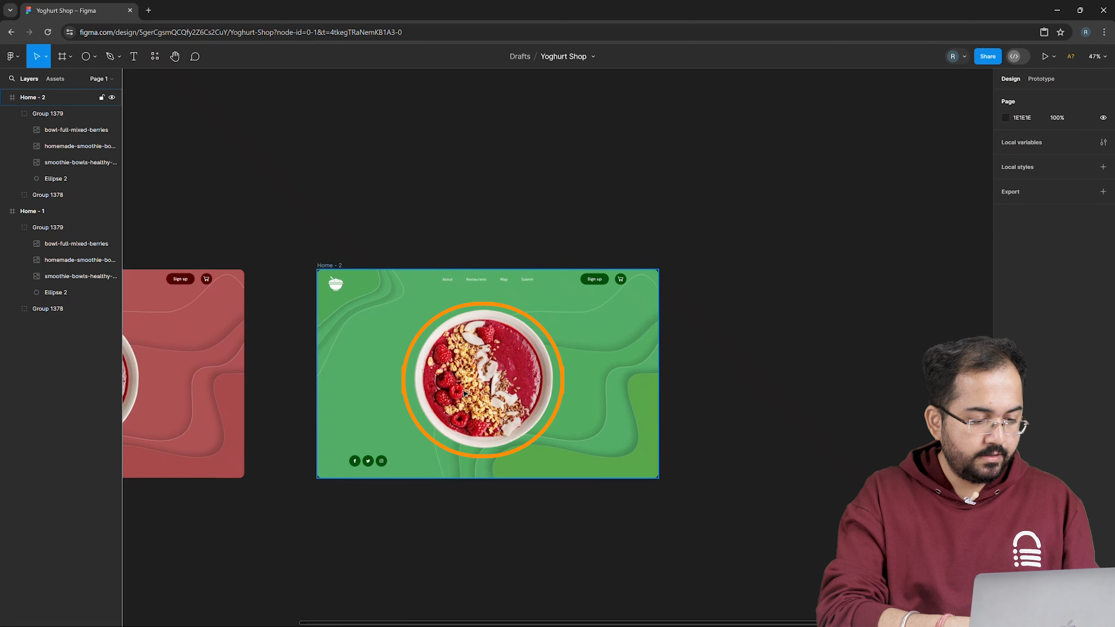
- Rotate the bowl group in Home - 2 until the green bowl sits in the frame's centre
left_click(506, 345)
left_click(506, 346)
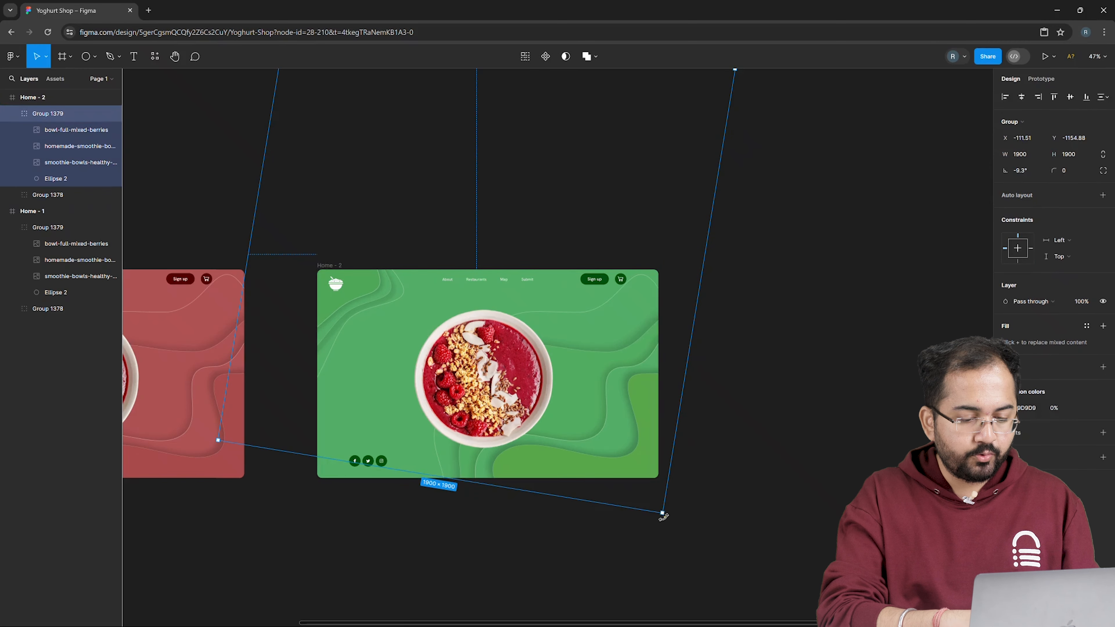
left_click_drag(665, 515, 264, 267)
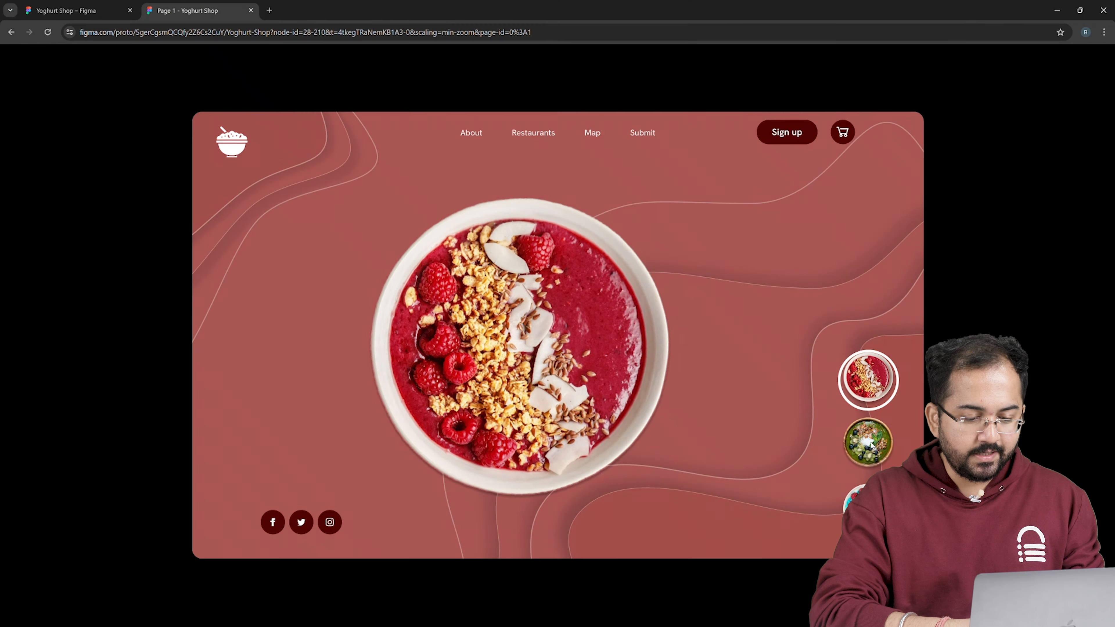
- Preview the change to the green bowl page through its thumbnail in the running prototype
left_click(869, 444)
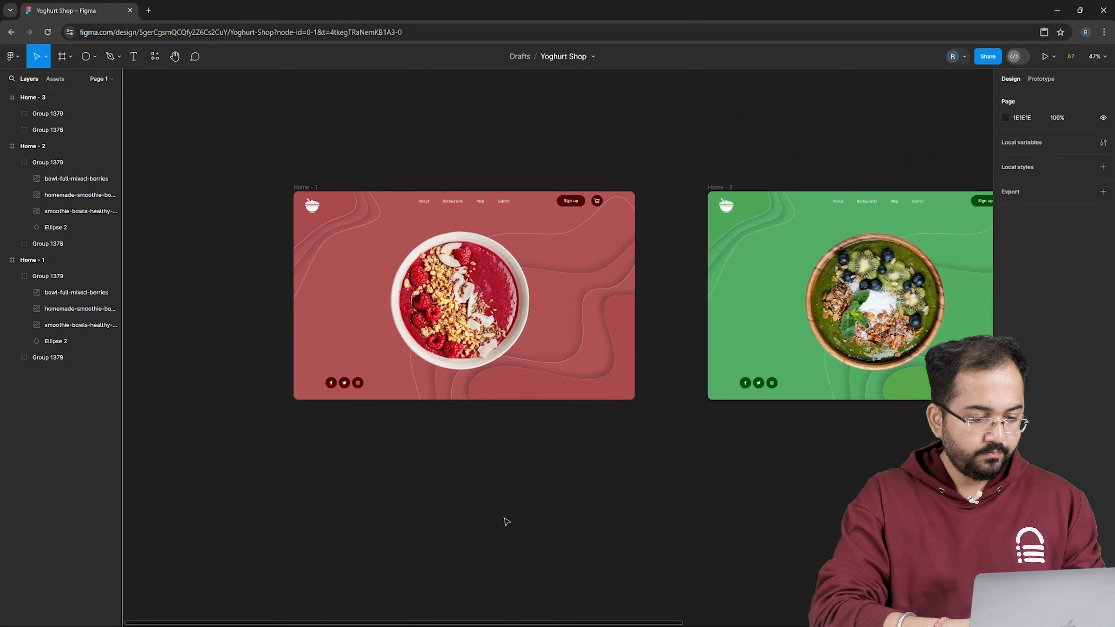
- Import all the bowl images from the OneDrive - Personal folder onto the canvas below the Home frames
key("super+e")
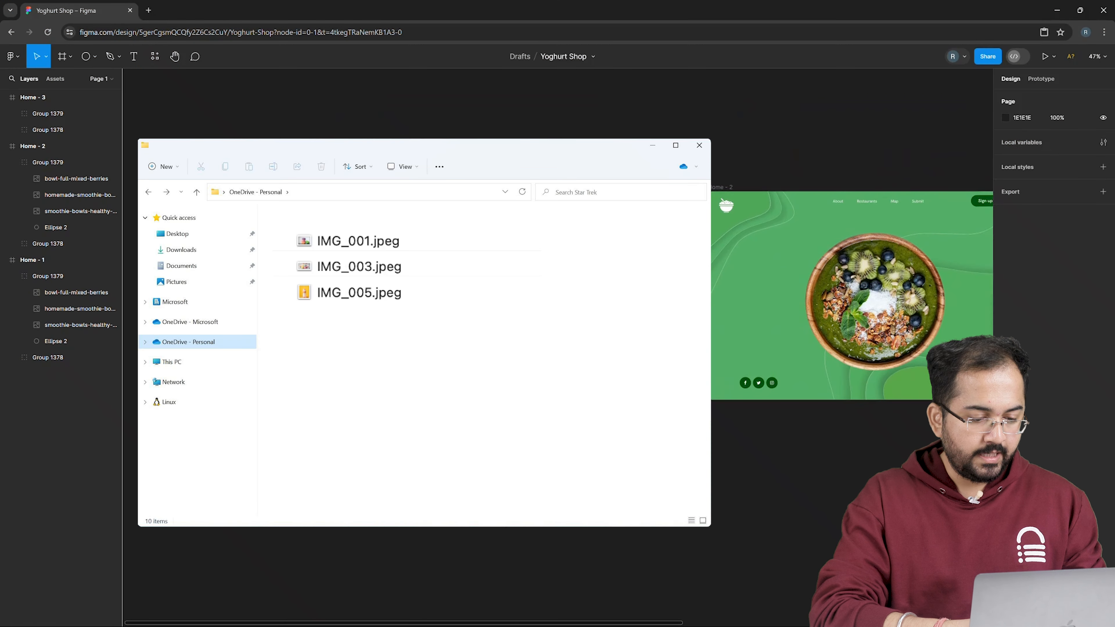
key("ctrl+a")
left_click_drag(490, 267, 684, 434)
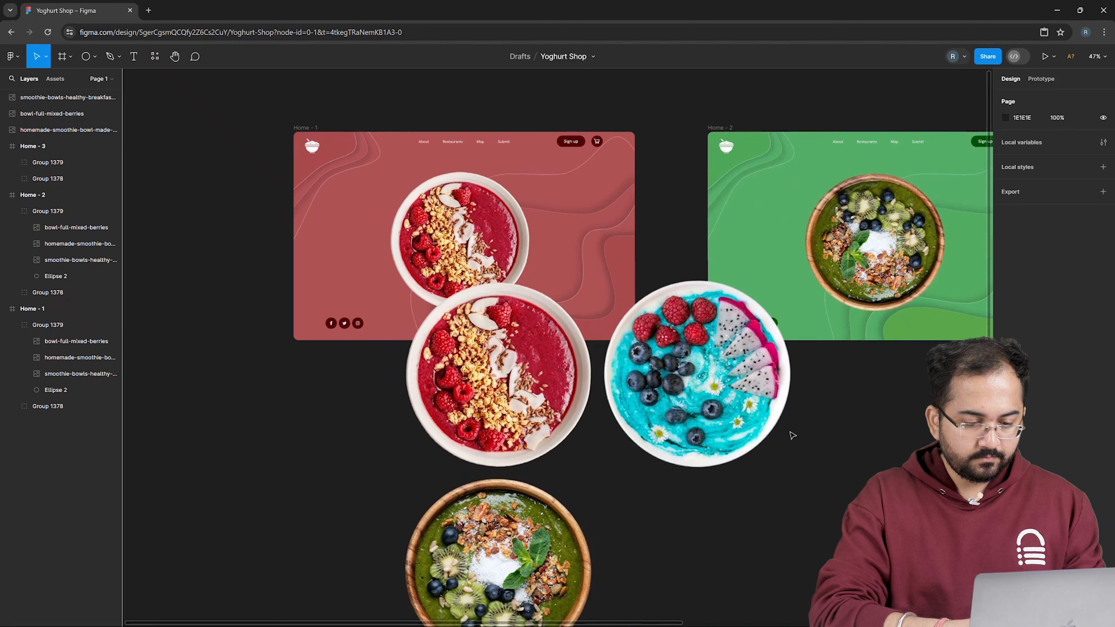
- Arrange the three imported bowl images in an evenly spaced row below Home - 1, ordered red, green and blue
left_click_drag(242, 460, 249, 494)
left_click_drag(505, 535, 496, 448)
left_click_drag(816, 466, 737, 453)
scroll(738, 453, "left", 2)
left_click_drag(325, 465, 324, 456)
left_click_drag(560, 459, 564, 455)
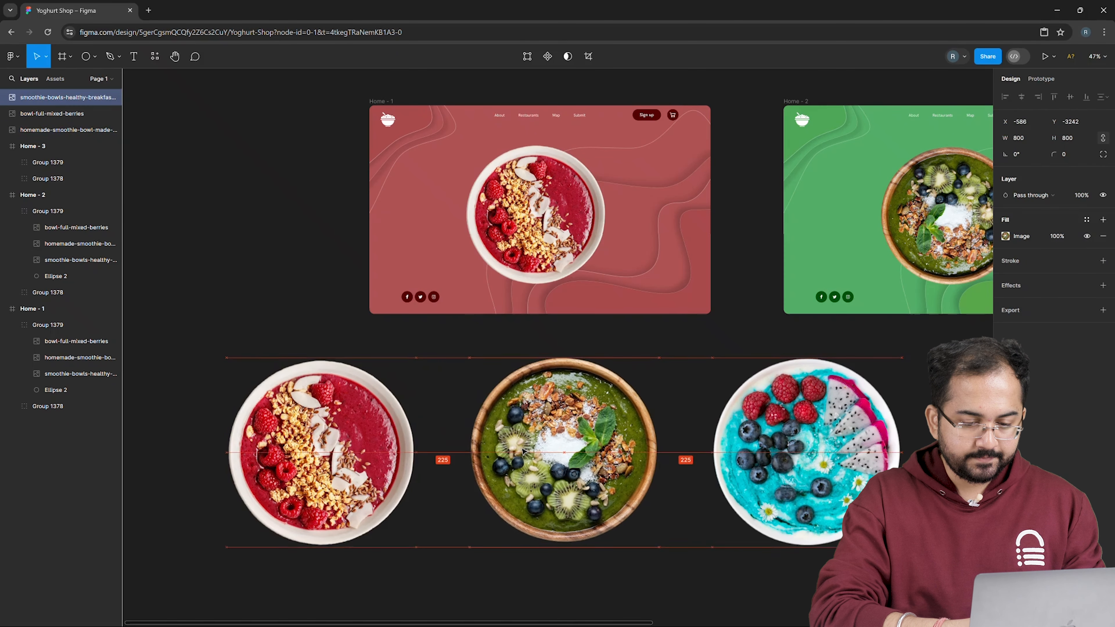
left_click_drag(842, 463, 842, 464)
scroll(842, 464, "up", 1)
- Resize the three imported bowl images together to 100 × 100
left_click(321, 439)
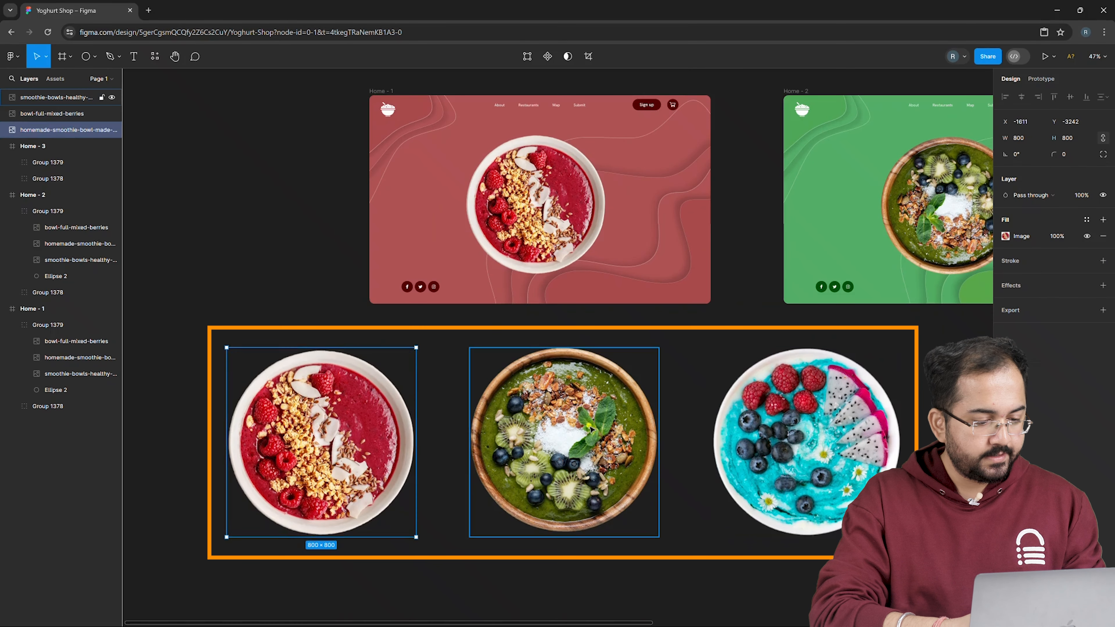
left_click(564, 439, "shift")
left_click(763, 442, "shift")
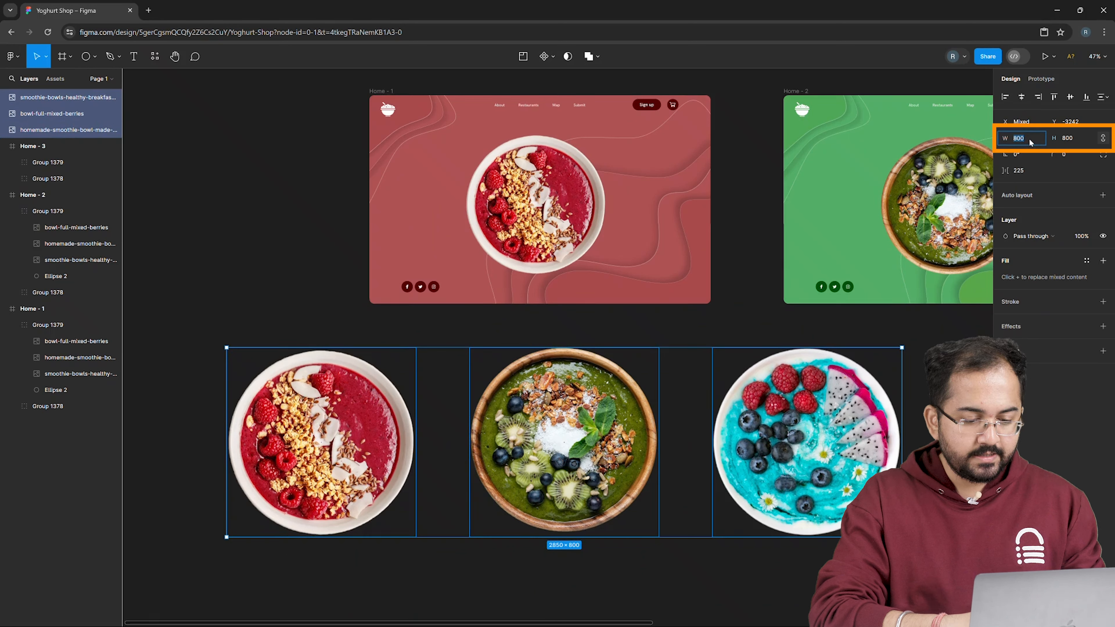
type("200")
key("Return")
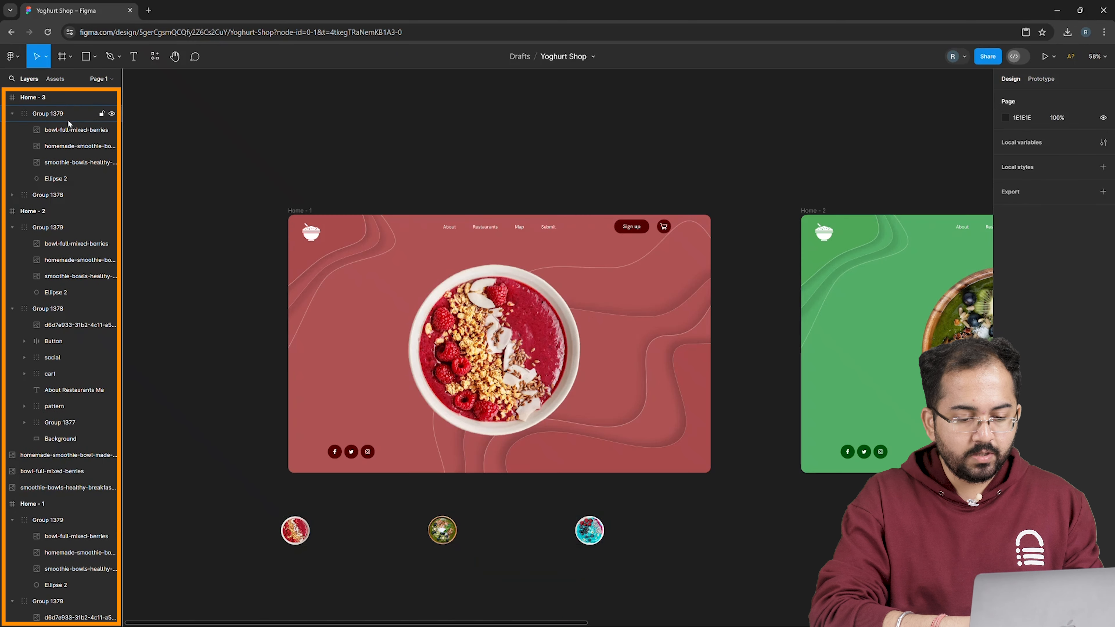
- Add a drop shadow to the bowl images in all three Home frames and to the three small bowls
left_click(57, 130)
left_click(57, 162, "shift")
left_click(57, 243, "ctrl")
left_click(58, 275, "shift")
left_click(44, 455, "ctrl")
left_click(42, 471, "ctrl")
left_click(38, 488, "ctrl")
left_click(52, 536, "ctrl")
left_click(55, 553, "ctrl")
left_click(54, 568, "ctrl")
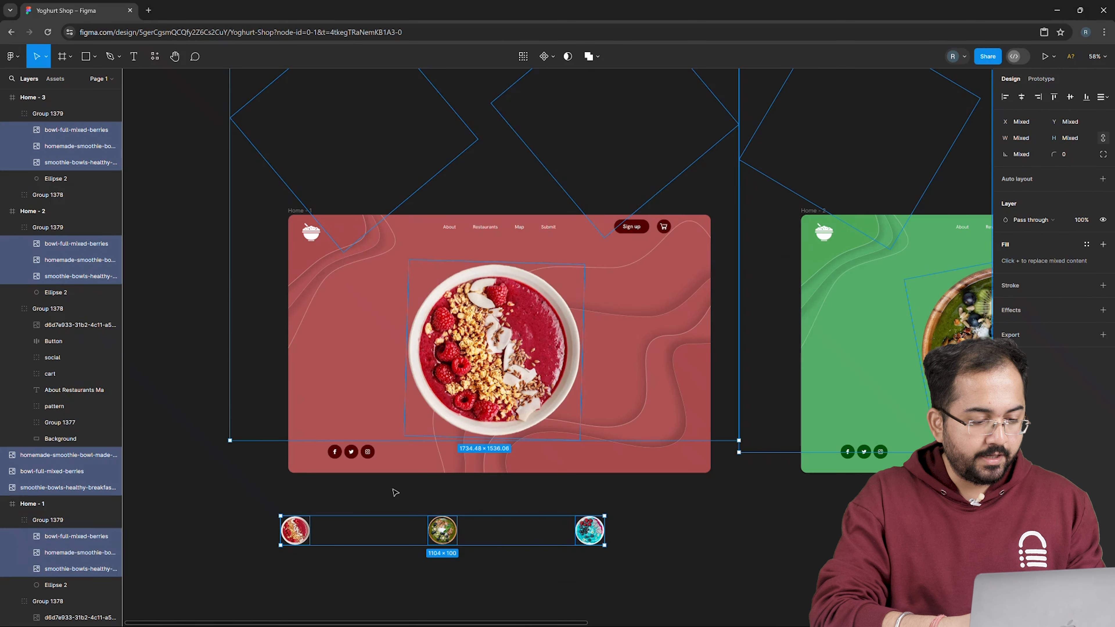
left_click(1102, 310)
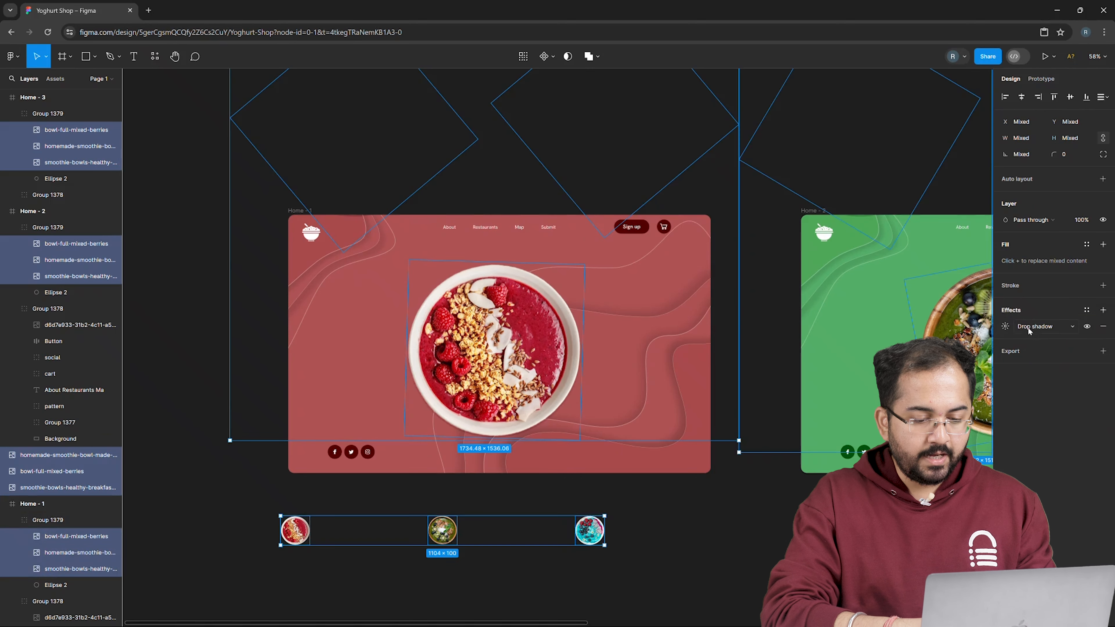
key("Escape")
- Stack the small red, green and blue bowls as a column of thumbnails inside Home - 1 near its right edge
left_click_drag(295, 530, 697, 374)
left_click_drag(442, 530, 690, 417)
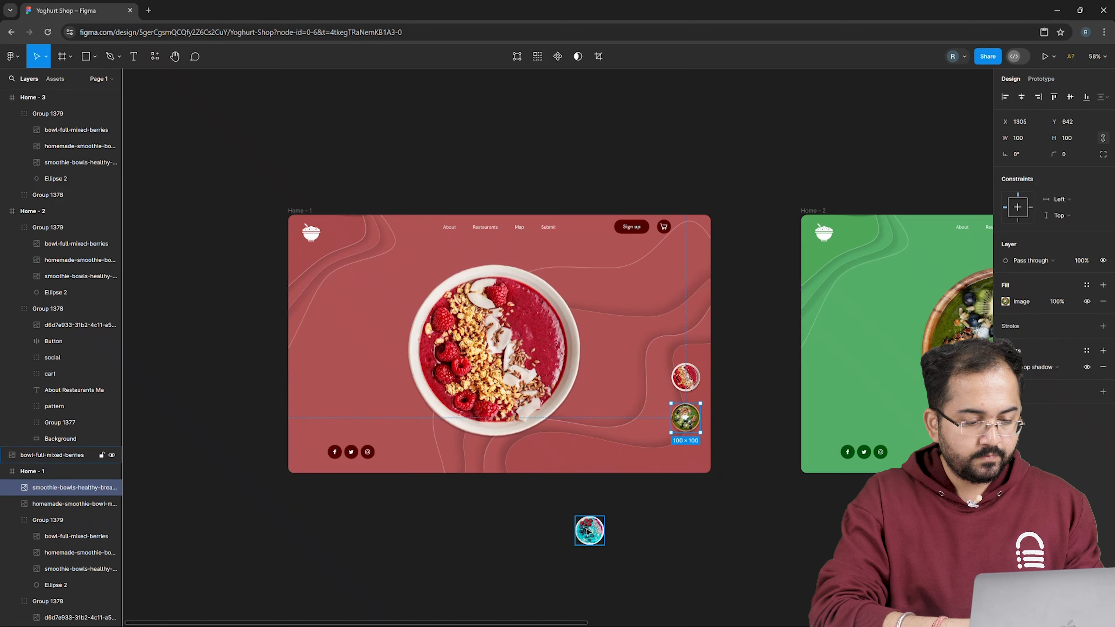
left_click_drag(590, 530, 684, 457)
- Set the vertical spacing between the three bowl thumbnails in Home - 1 to 30
left_click(685, 377)
scroll(687, 386, "up", 3)
scroll(688, 387, "up", 2)
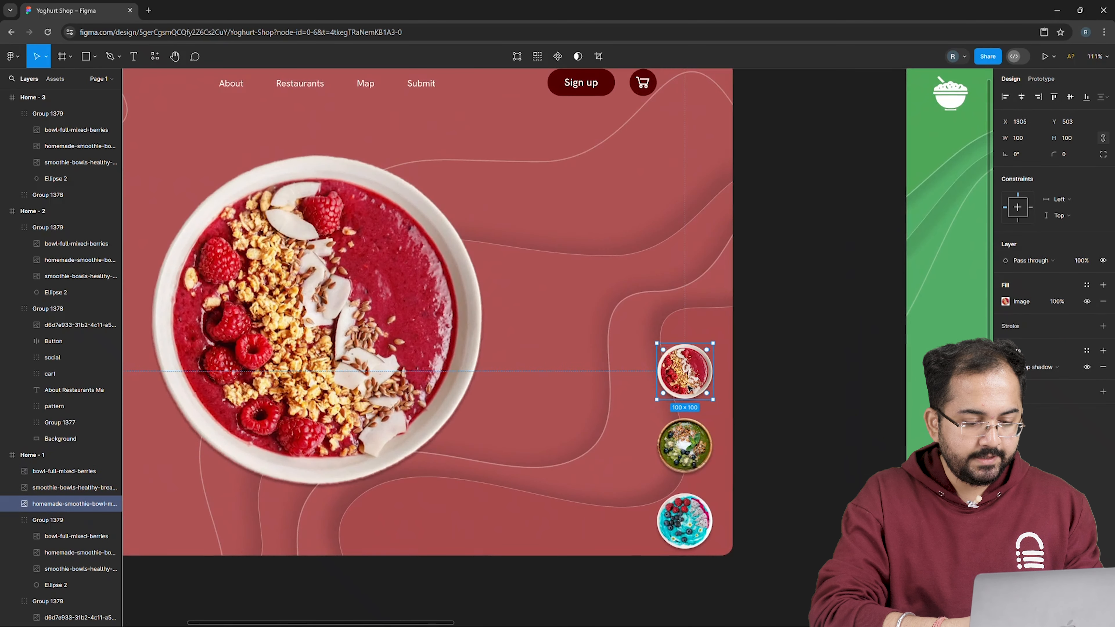
left_click(685, 445, "shift")
left_click(685, 518, "shift")
left_click(1028, 172)
type("29")
key("Return")
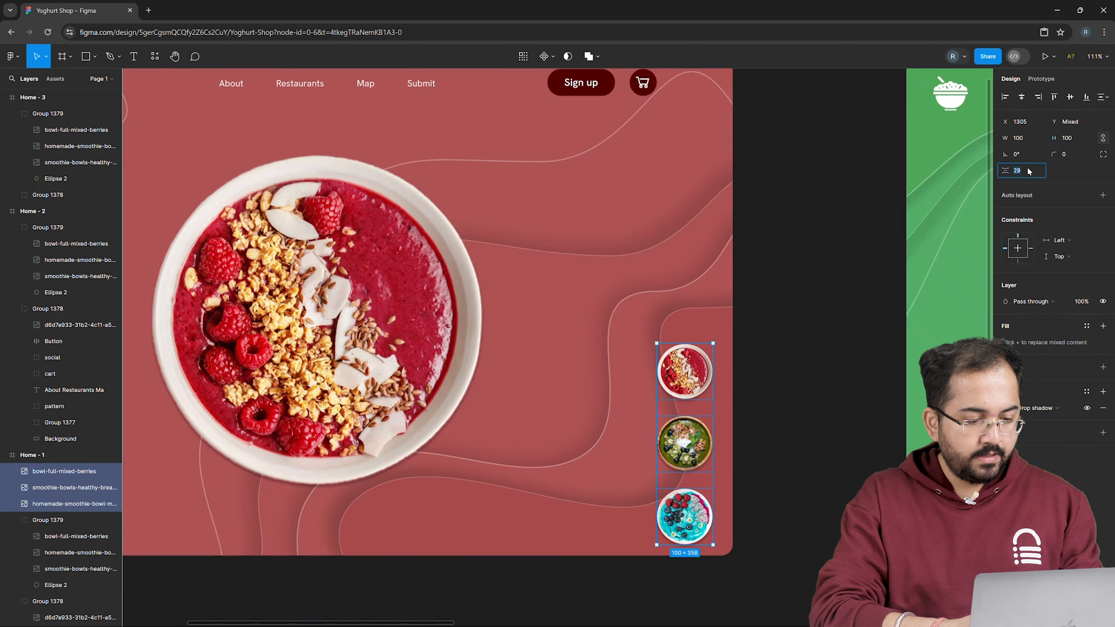
key("Return")
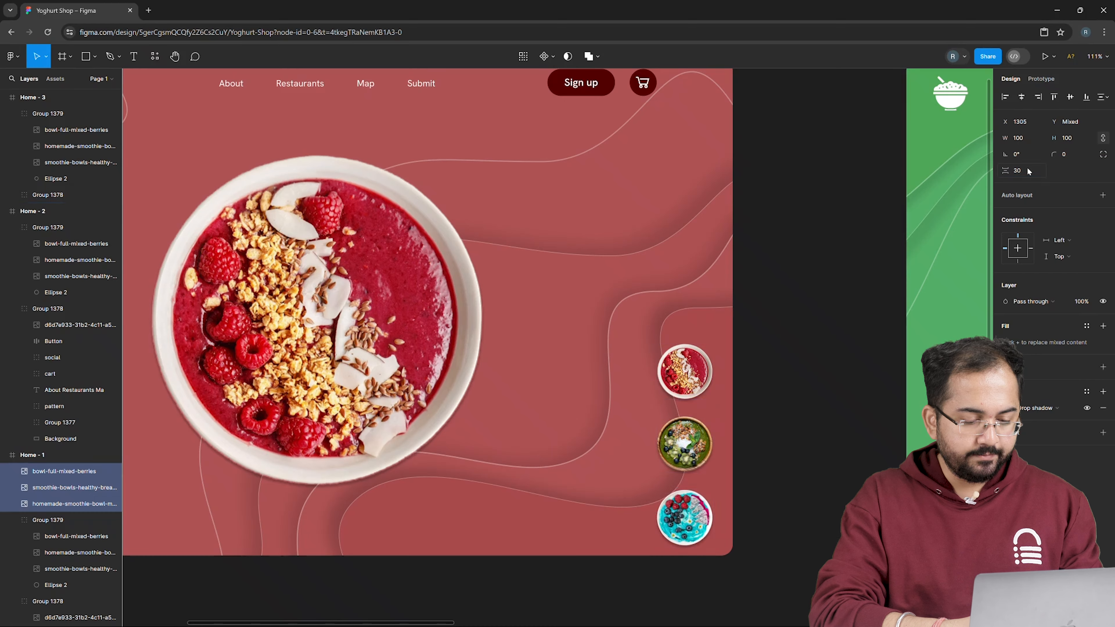
- Move the thumbnail column in Home - 1 to X 1281, in line with the cart icon
scroll(659, 360, "down", 3)
left_click_drag(667, 365, 667, 370)
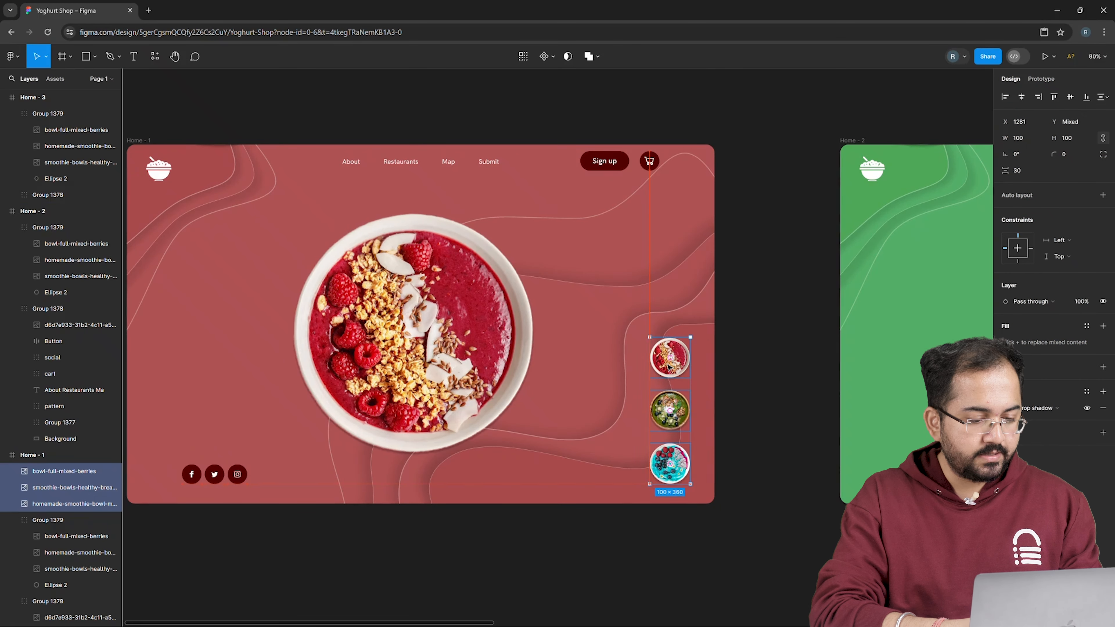
left_click(747, 404)
key("ctrl+alt+Return")
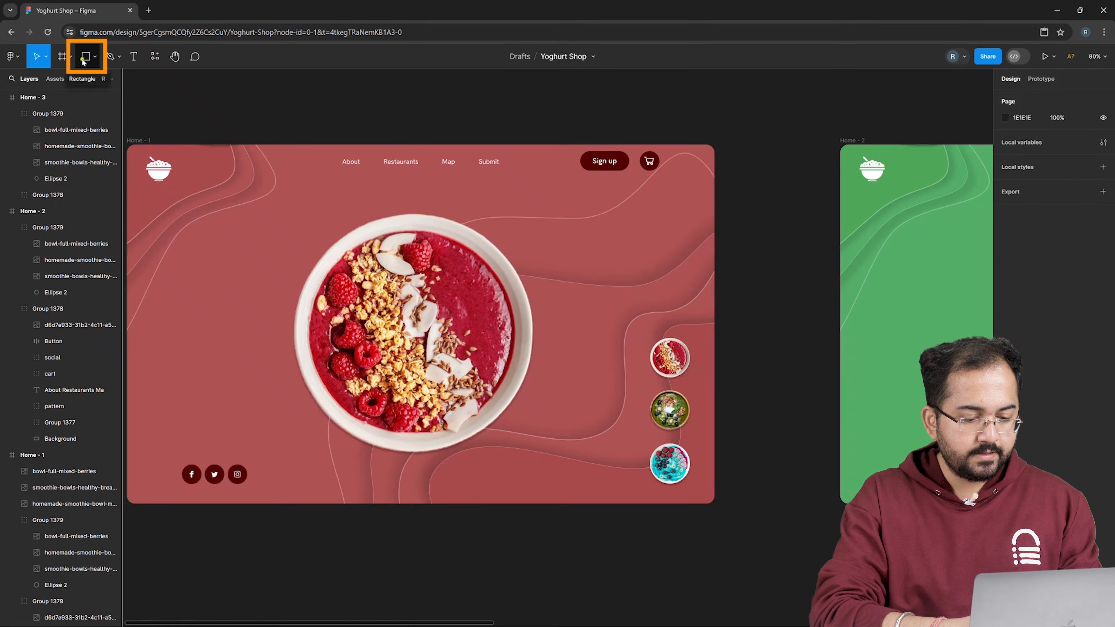
- Draw a square of about 115 × 115 beside the thumbnails in Home - 1
left_click(84, 58)
left_click_drag(575, 324, 607, 371)
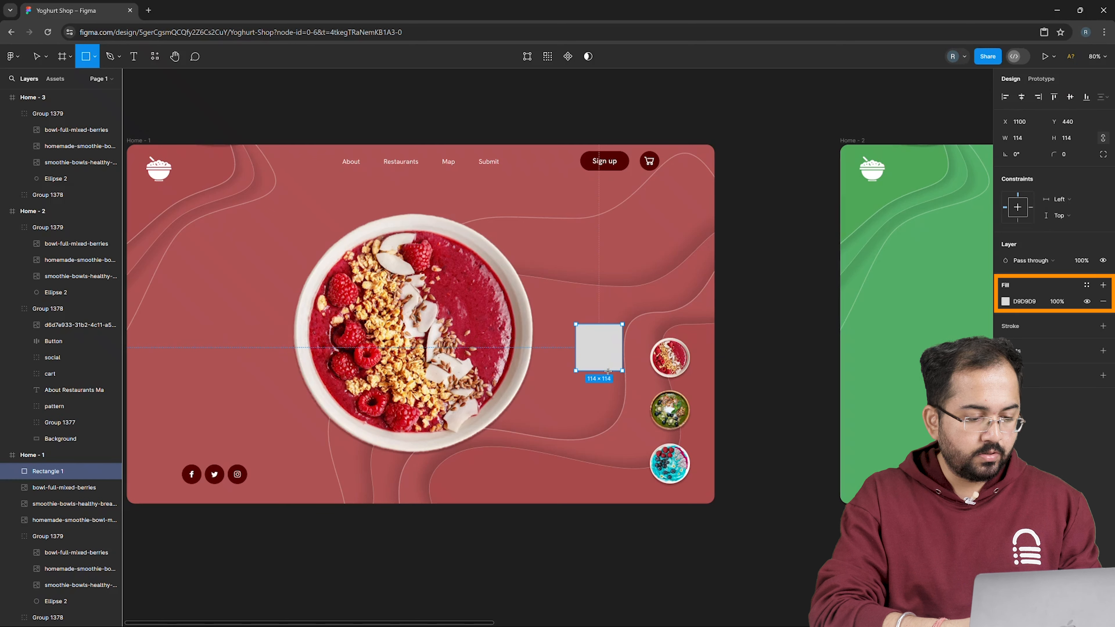
left_click_drag(608, 372, 608, 372)
- Remove the square's fill and give it a white FFFFFF inside stroke with a thickness of 5
left_click(1103, 303)
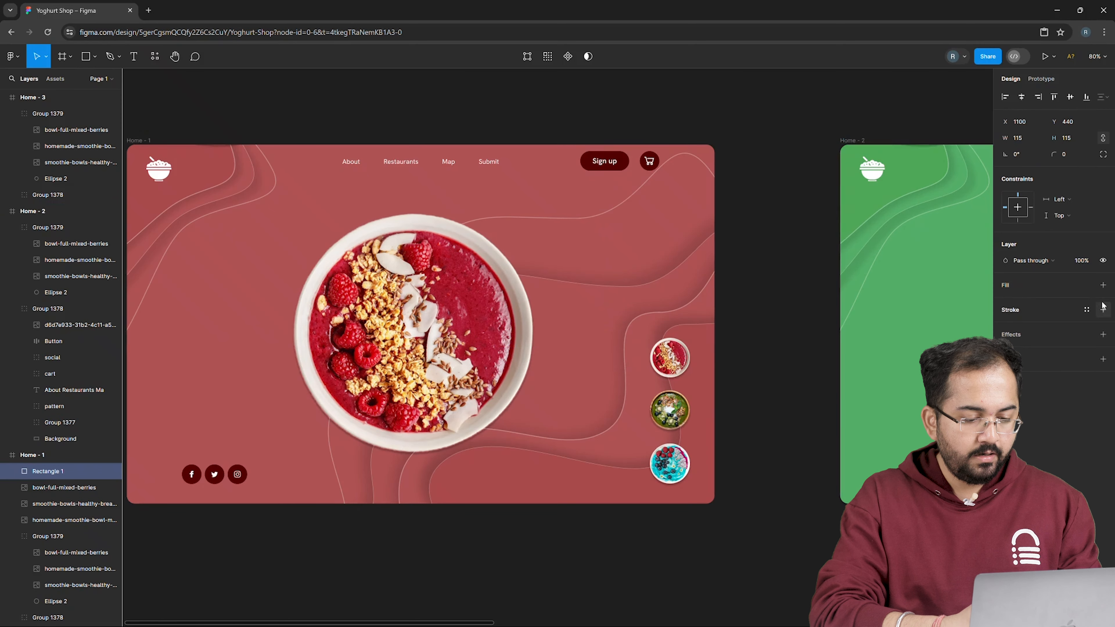
left_click(1103, 311)
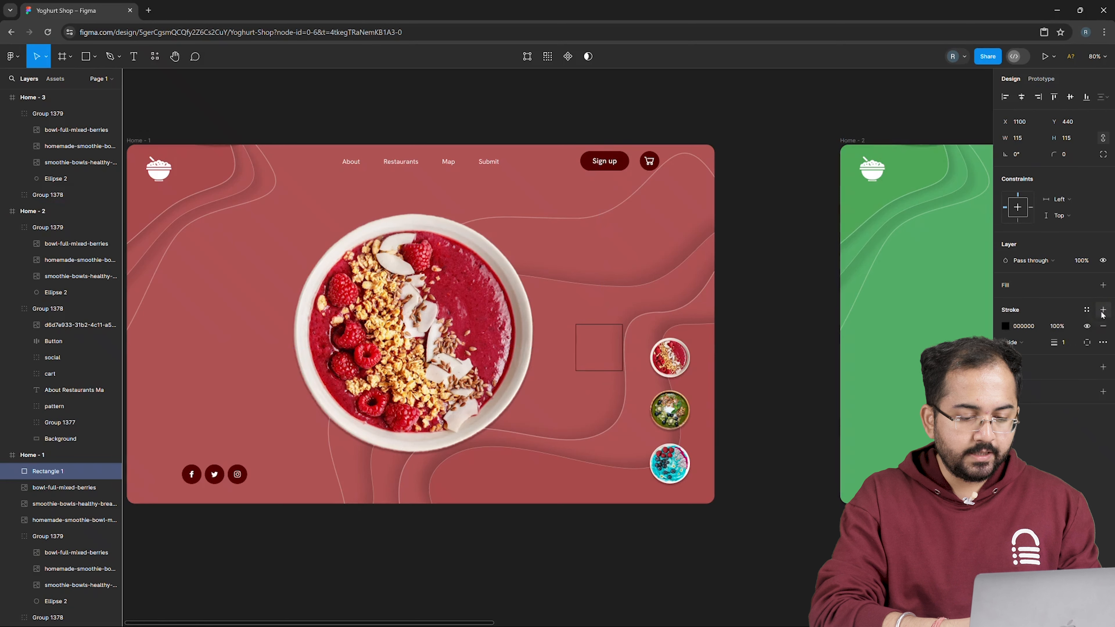
left_click(1005, 325)
left_click(871, 360)
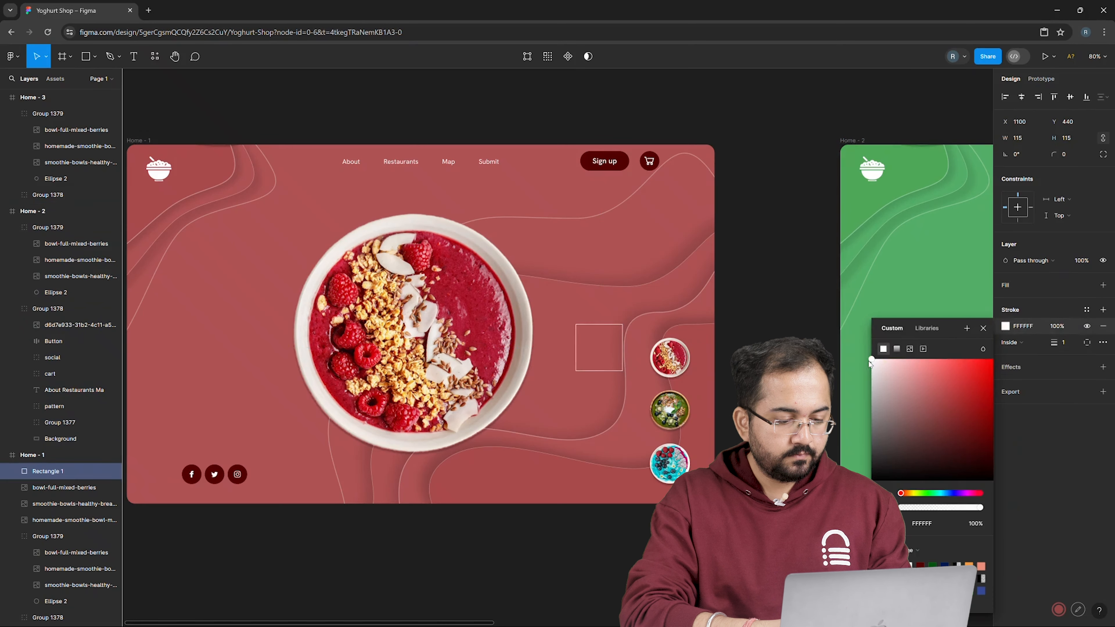
left_click(1066, 343)
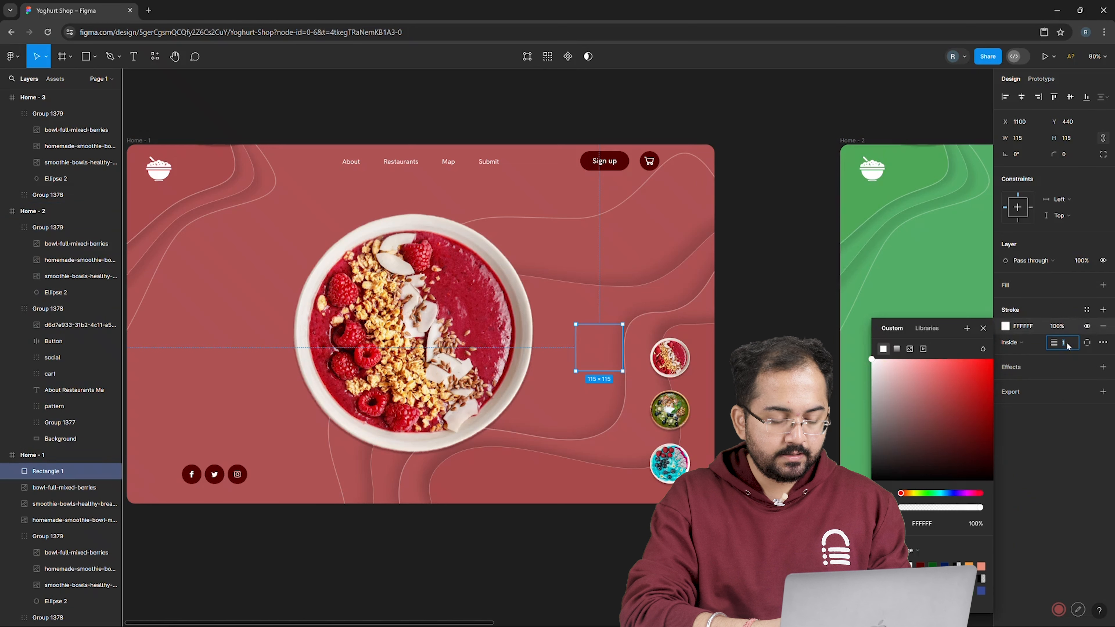
type("5")
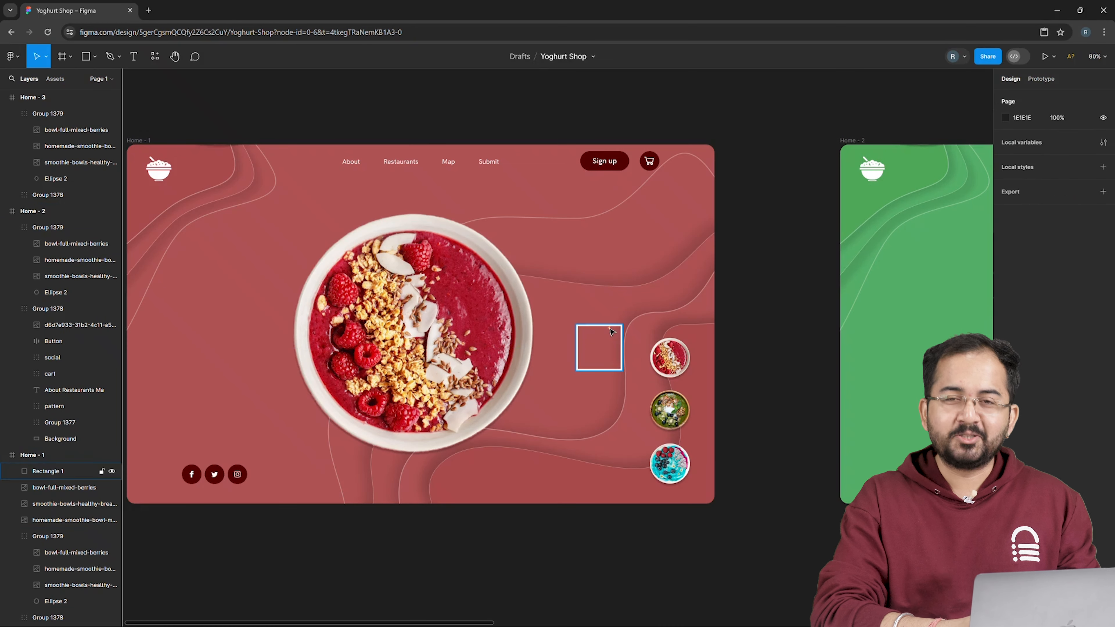
- Set the square's corner radius to 100 and place the resulting ring around the red bowl thumbnail
left_click(616, 326)
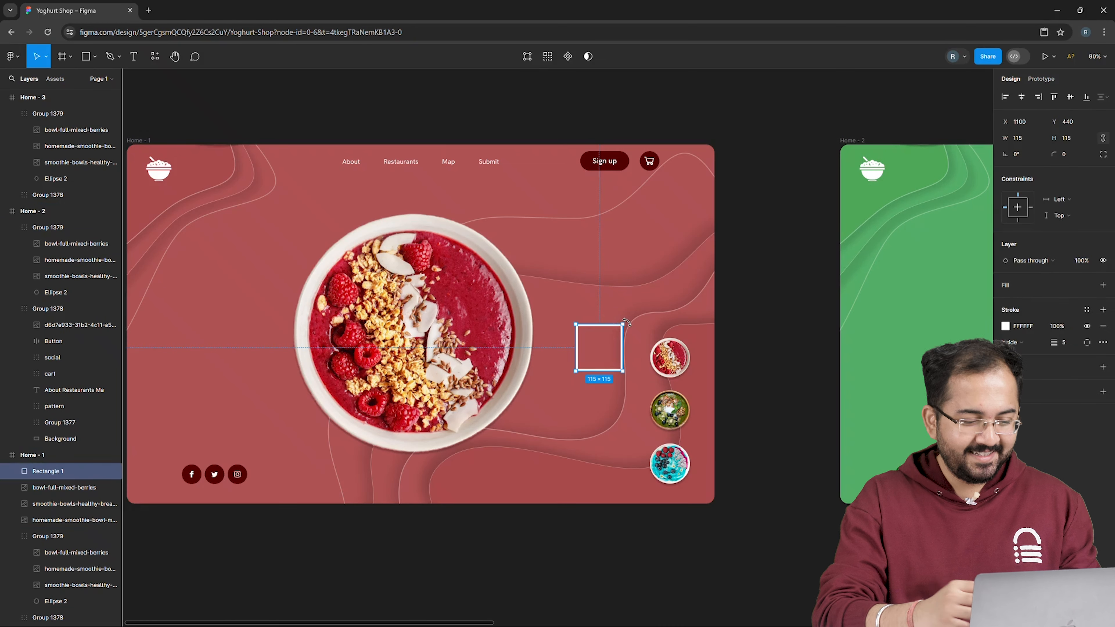
left_click(1069, 158)
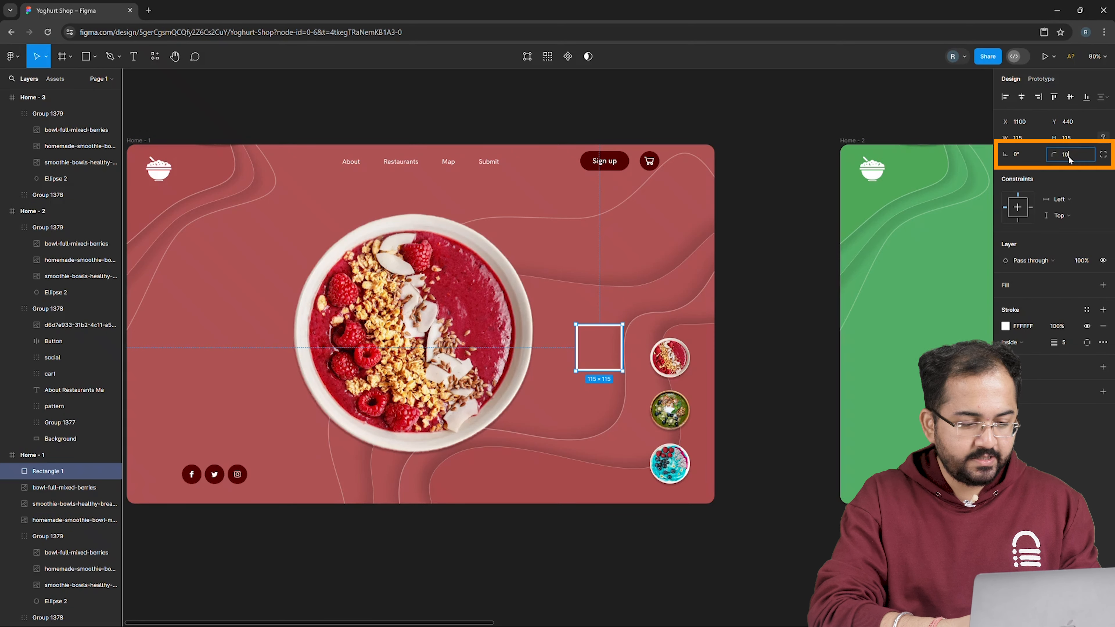
type("100")
key("Return")
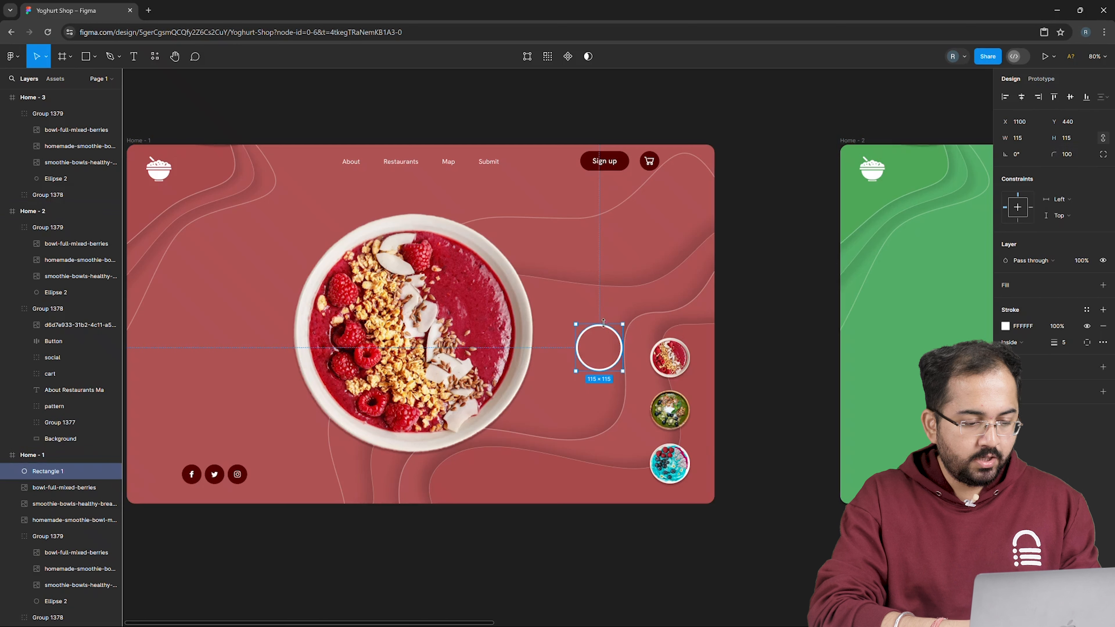
left_click_drag(603, 323, 671, 330)
key("ctrl+shift+l")
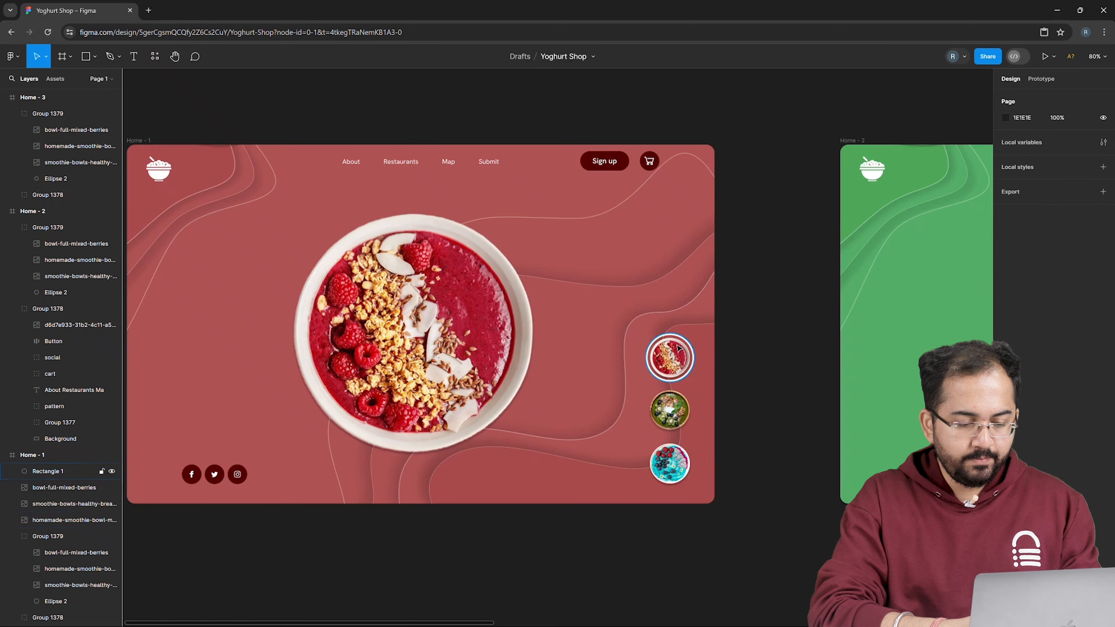
- Copy the ring and the three bowl thumbnails from Home - 1 and paste them into Home - 2
left_click(681, 340)
left_click(683, 356, "shift")
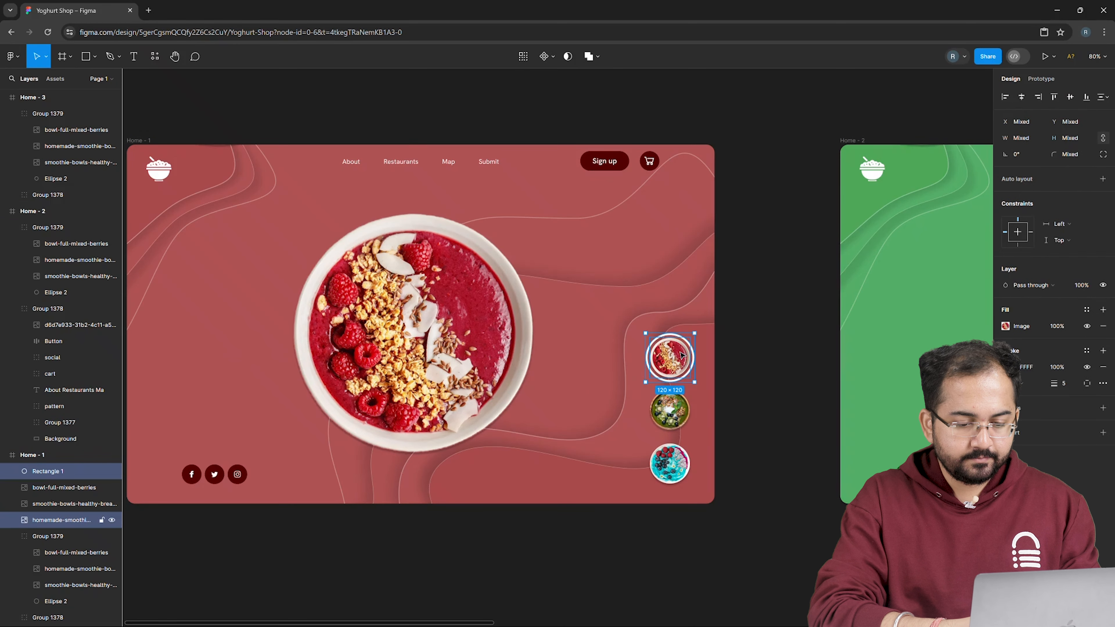
left_click(677, 420, "shift")
left_click(668, 456, "shift")
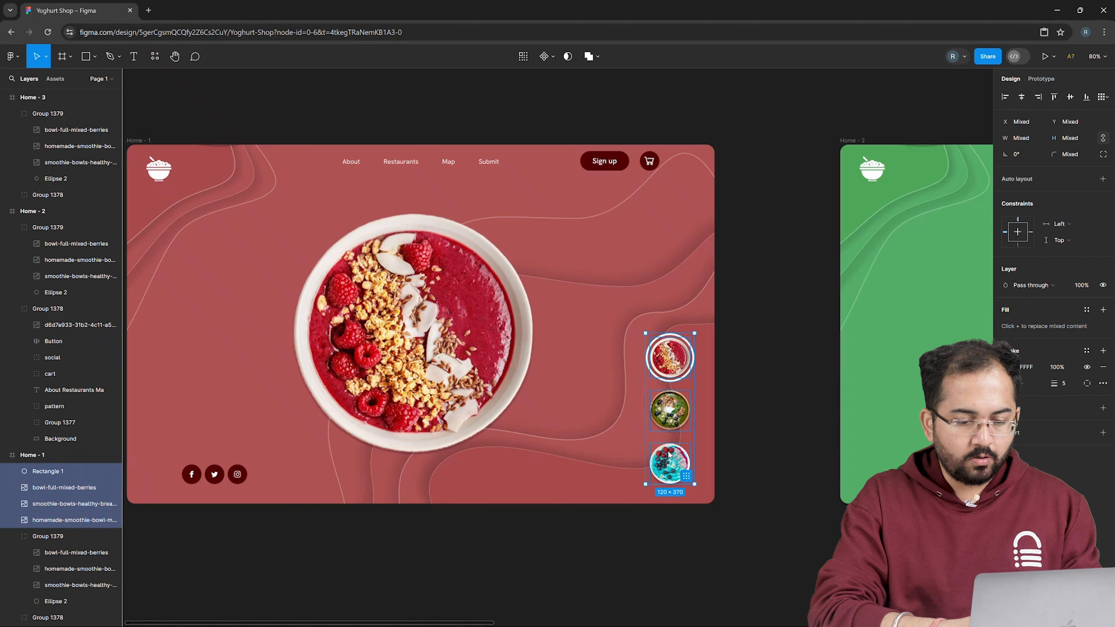
right_click(668, 456)
left_click(693, 335)
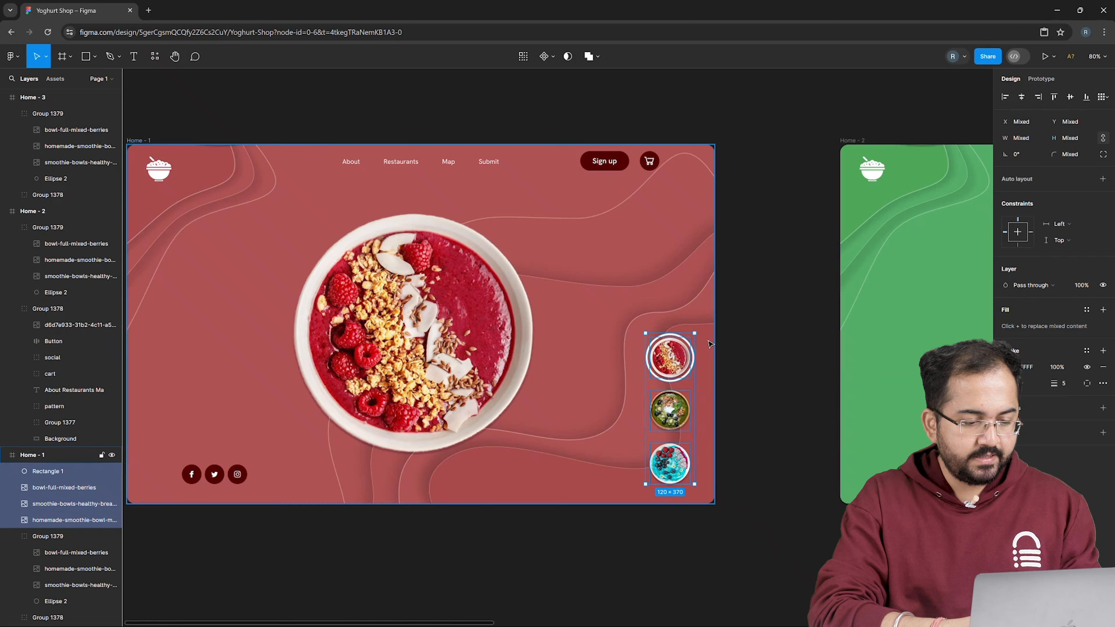
key("n")
right_click(711, 293)
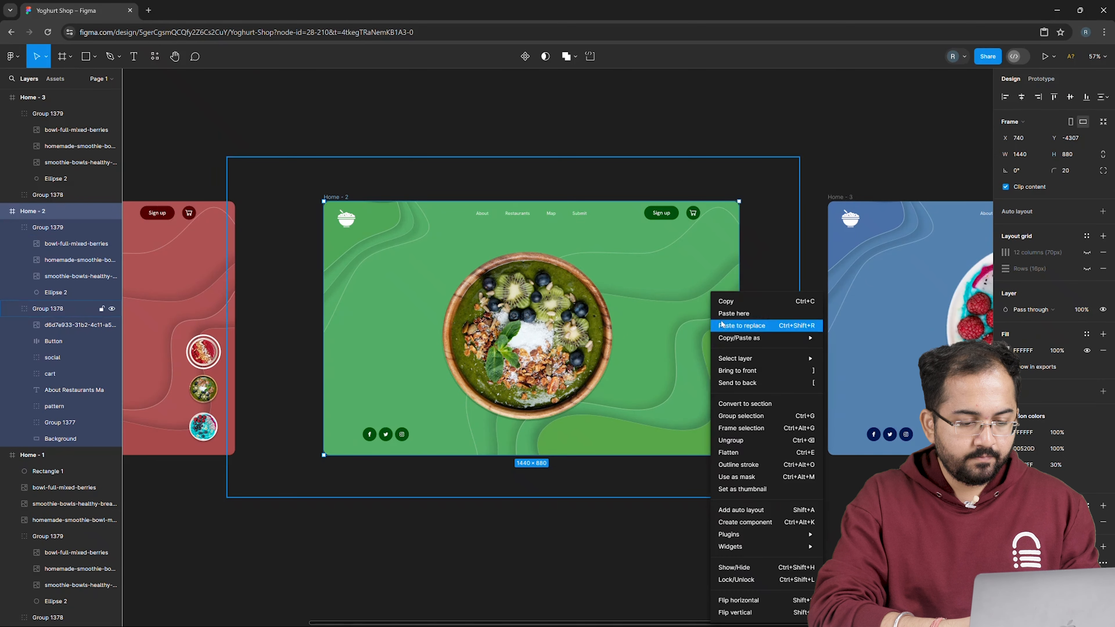
left_click(733, 313)
scroll(738, 294, "up", 1)
- Move the white ring in Home - 2 so that it surrounds the green bowl thumbnail
left_click(741, 296)
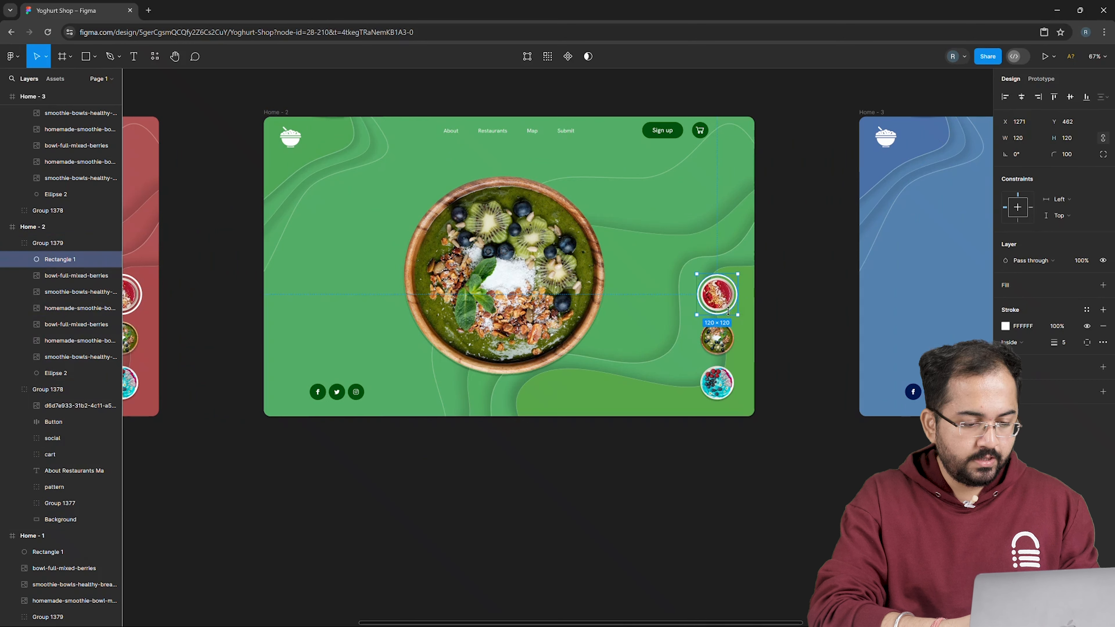
left_click_drag(730, 314, 727, 346)
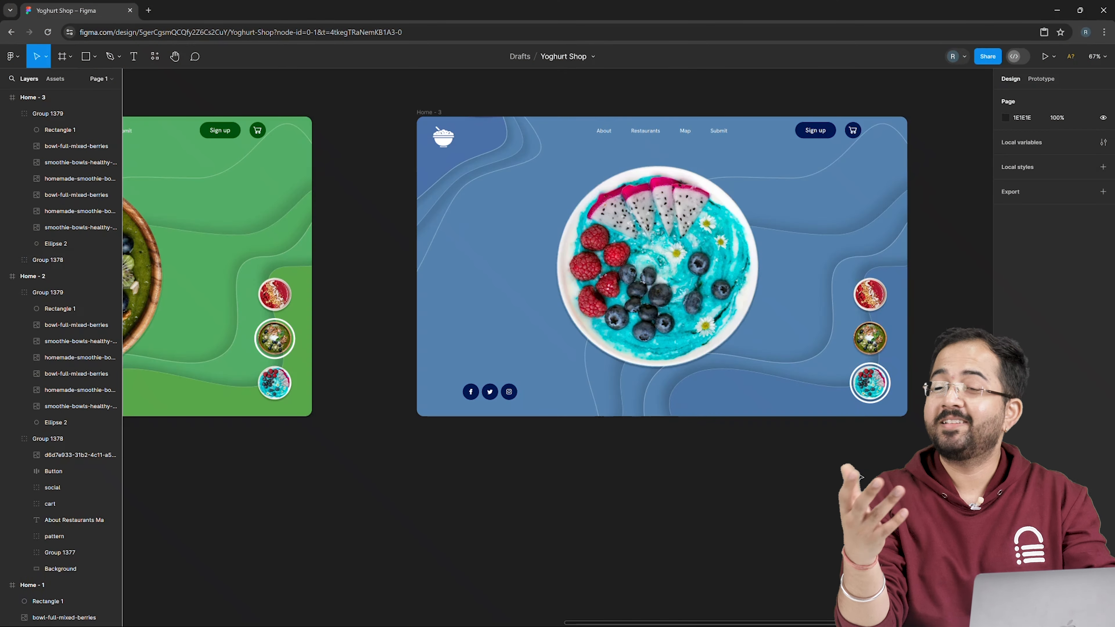
left_click_drag(839, 622, 435, 589)
scroll(398, 589, "left", 3)
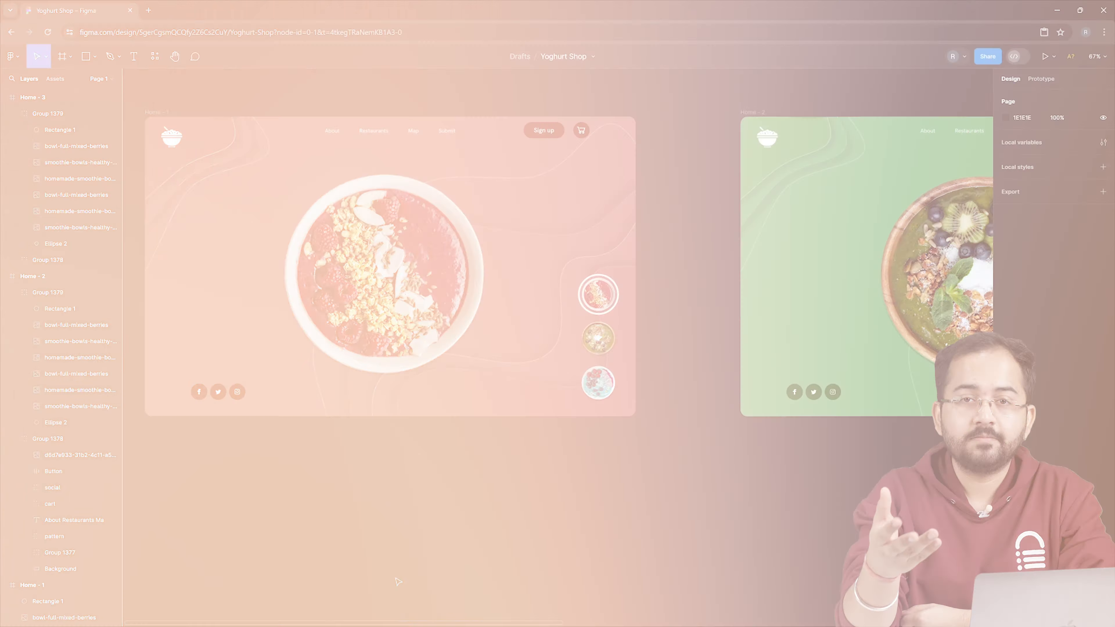